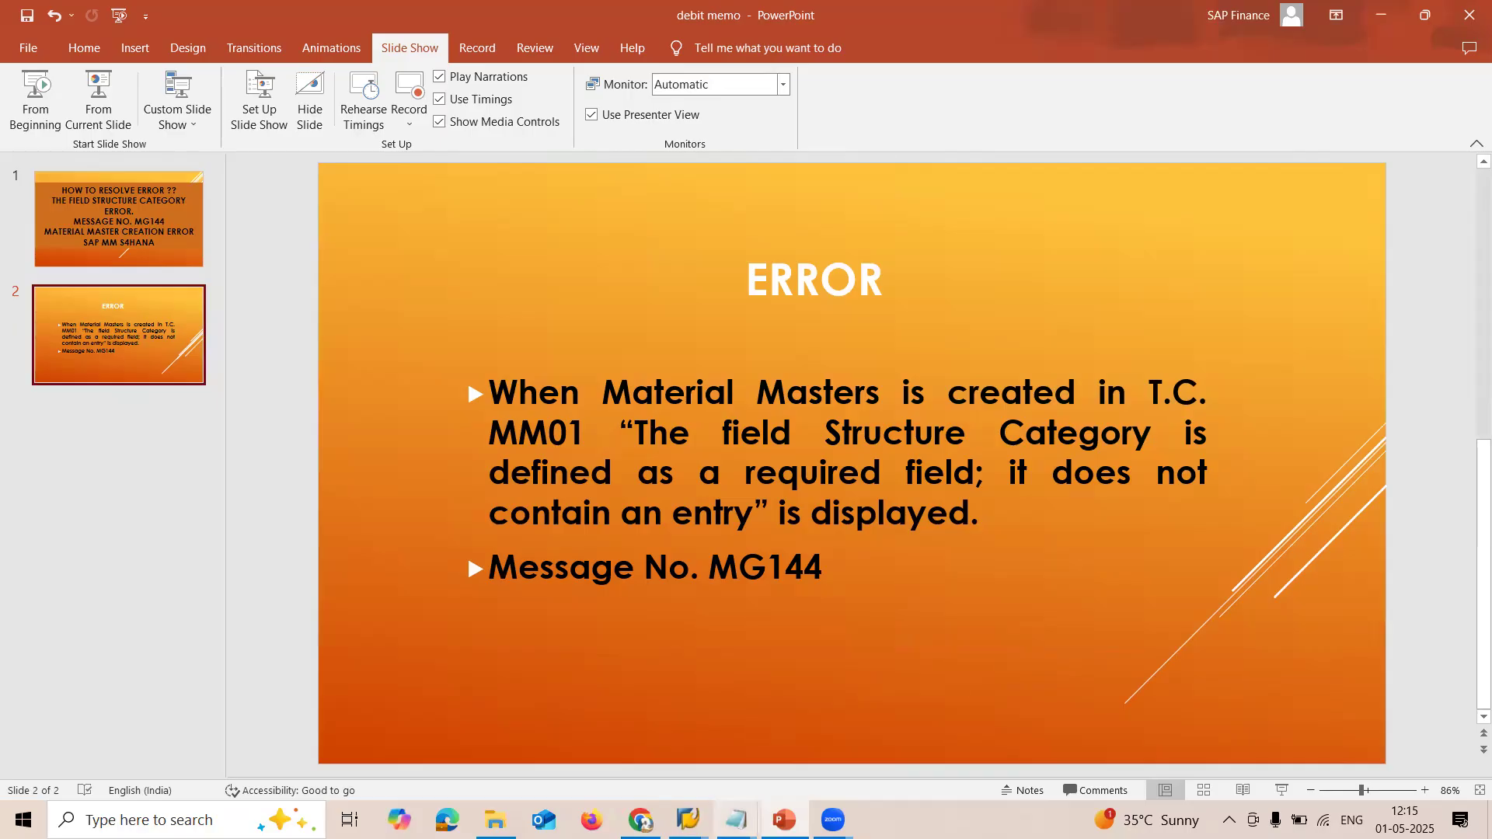
Step: Start MM01 for material 600000256 with plant and storage location FR10
mouse_move(688, 820)
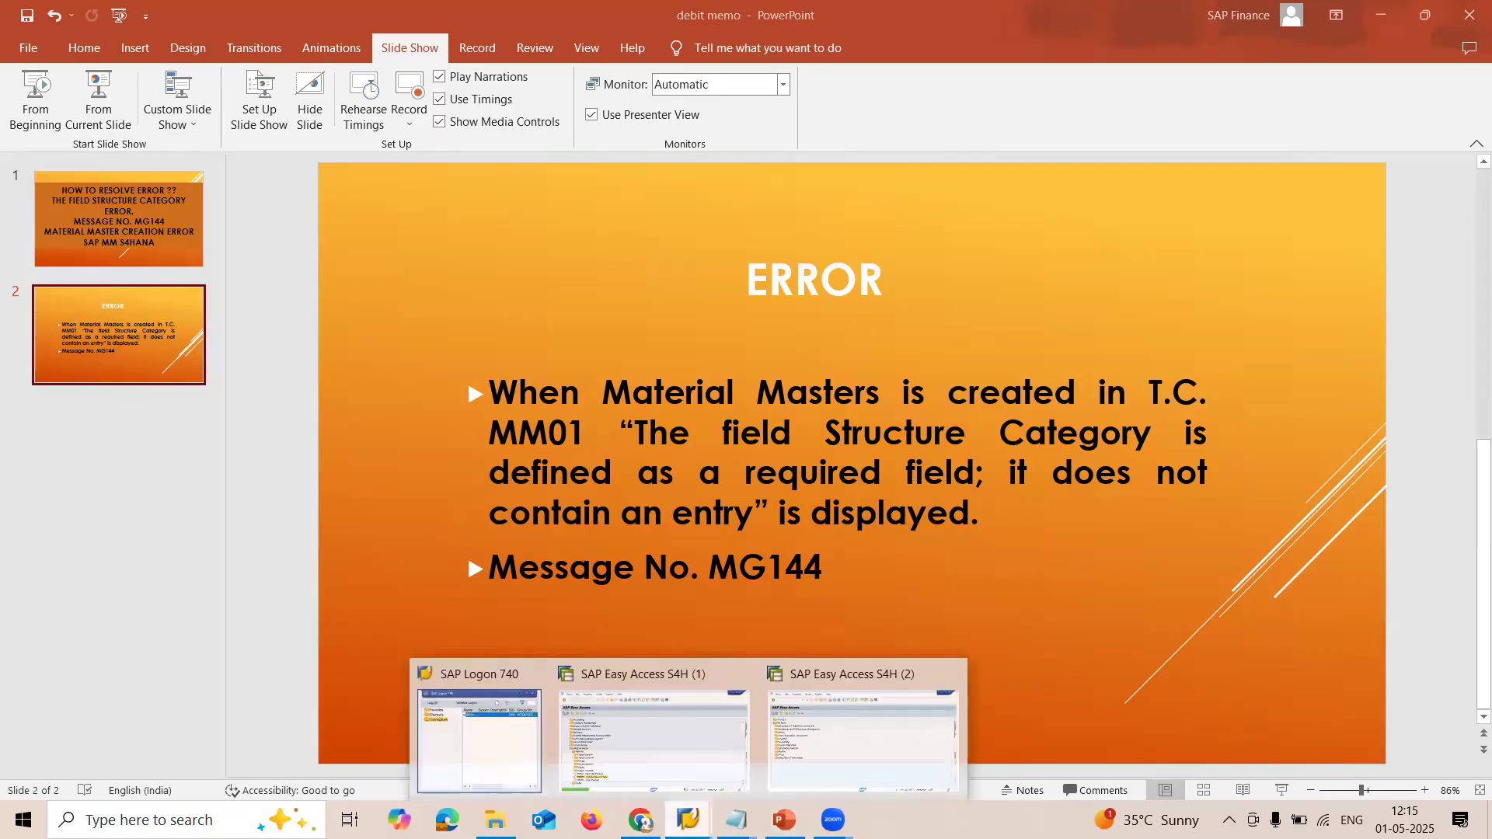
left_click(626, 736)
type("MM01")
key("Return")
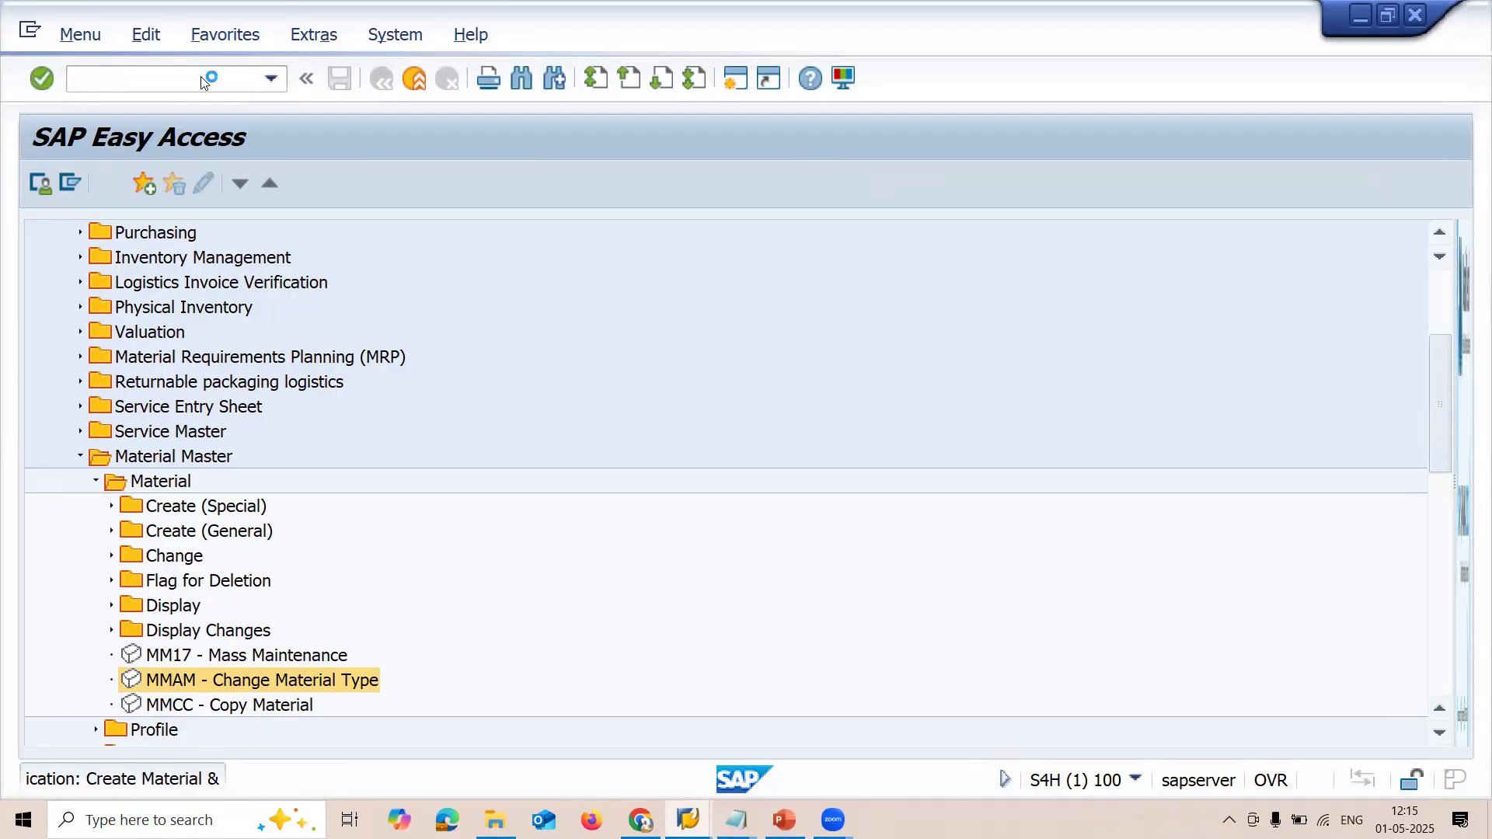
key("Tab")
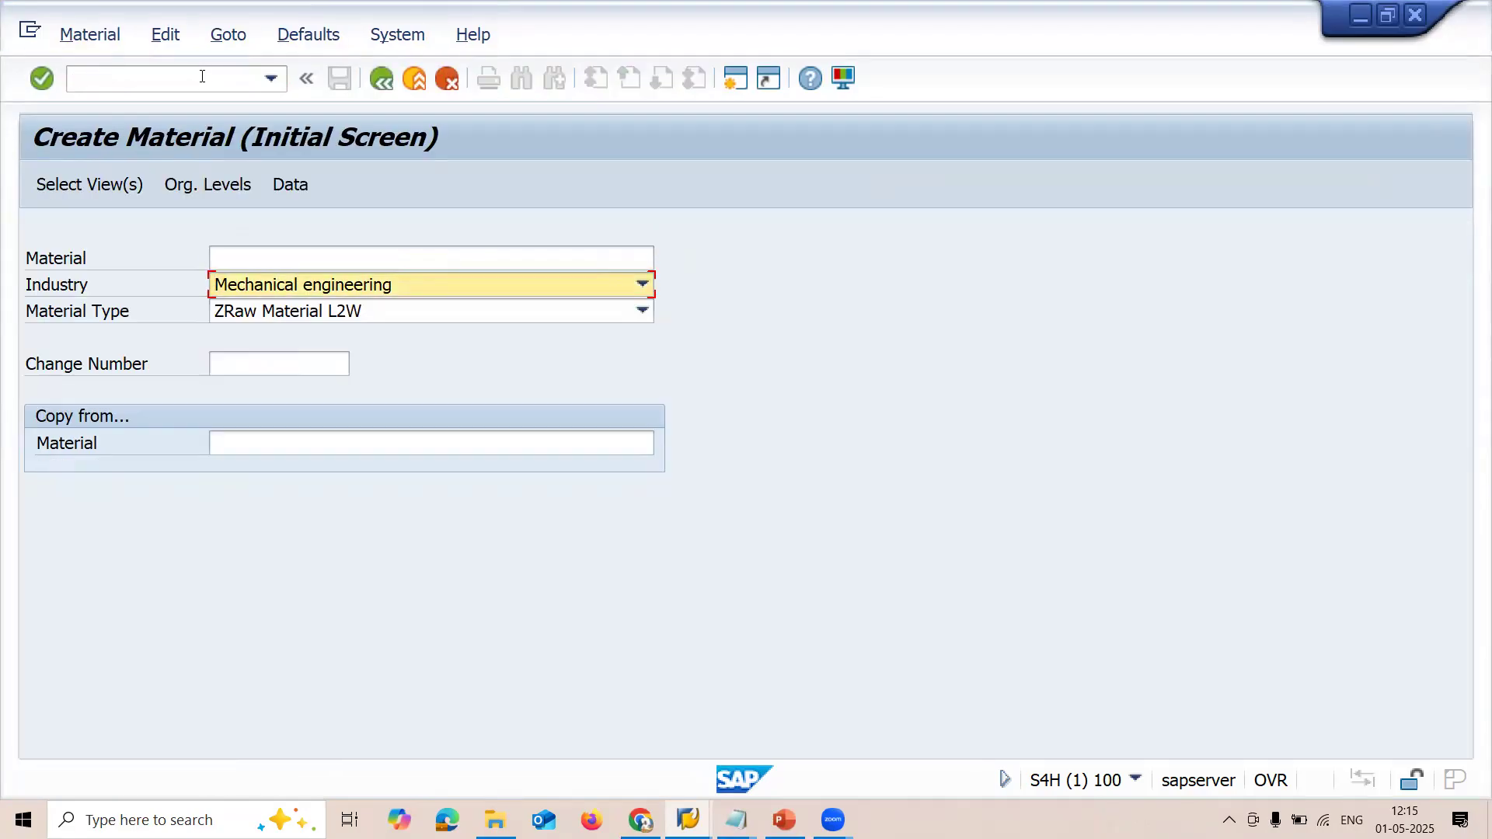
key("Tab")
key("Return")
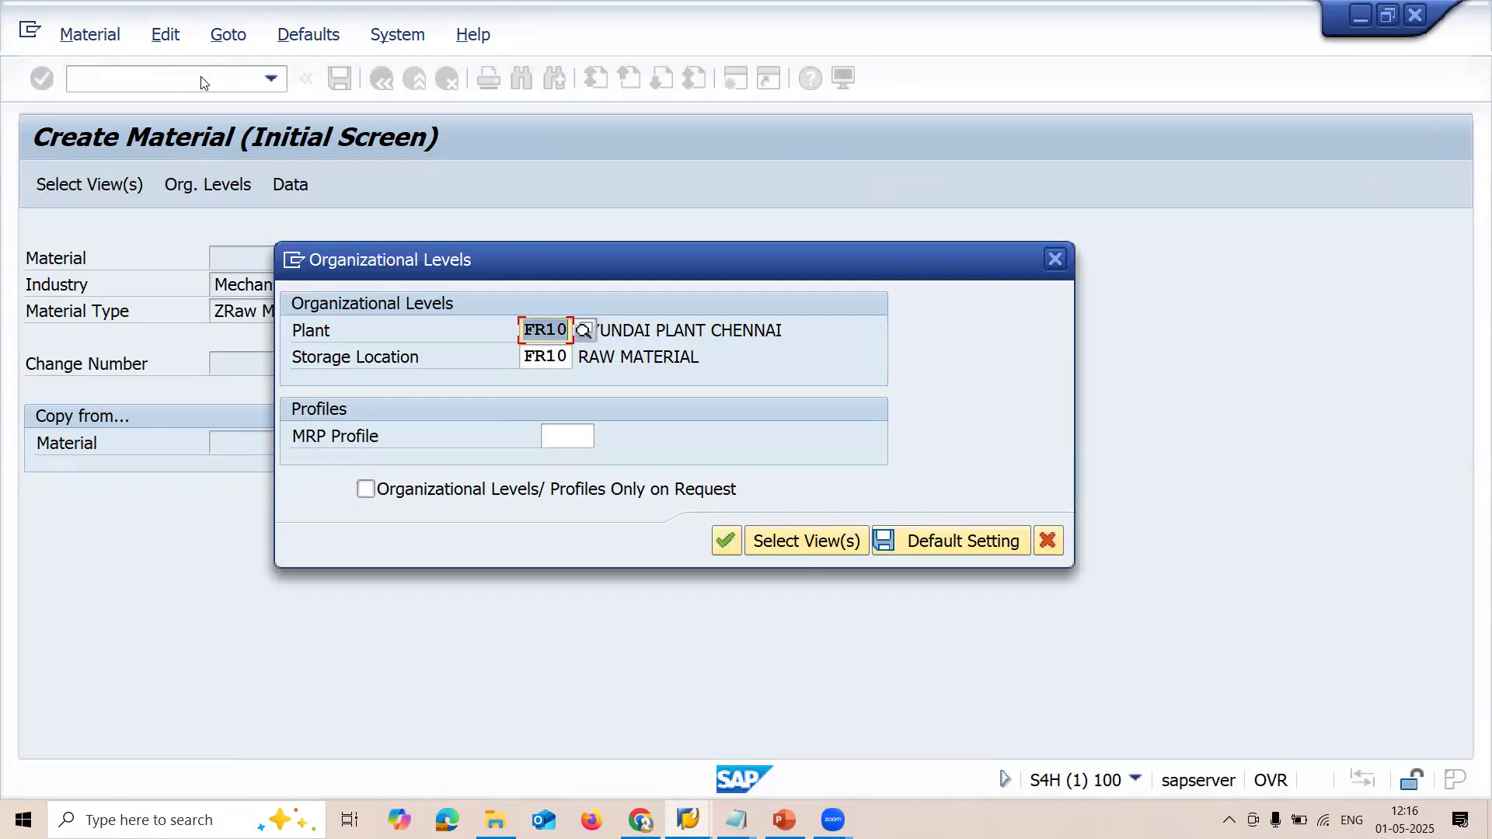
key("Tab")
key("shift+Left")
key("shift+Left")
key("shift+Left")
key("shift+Left")
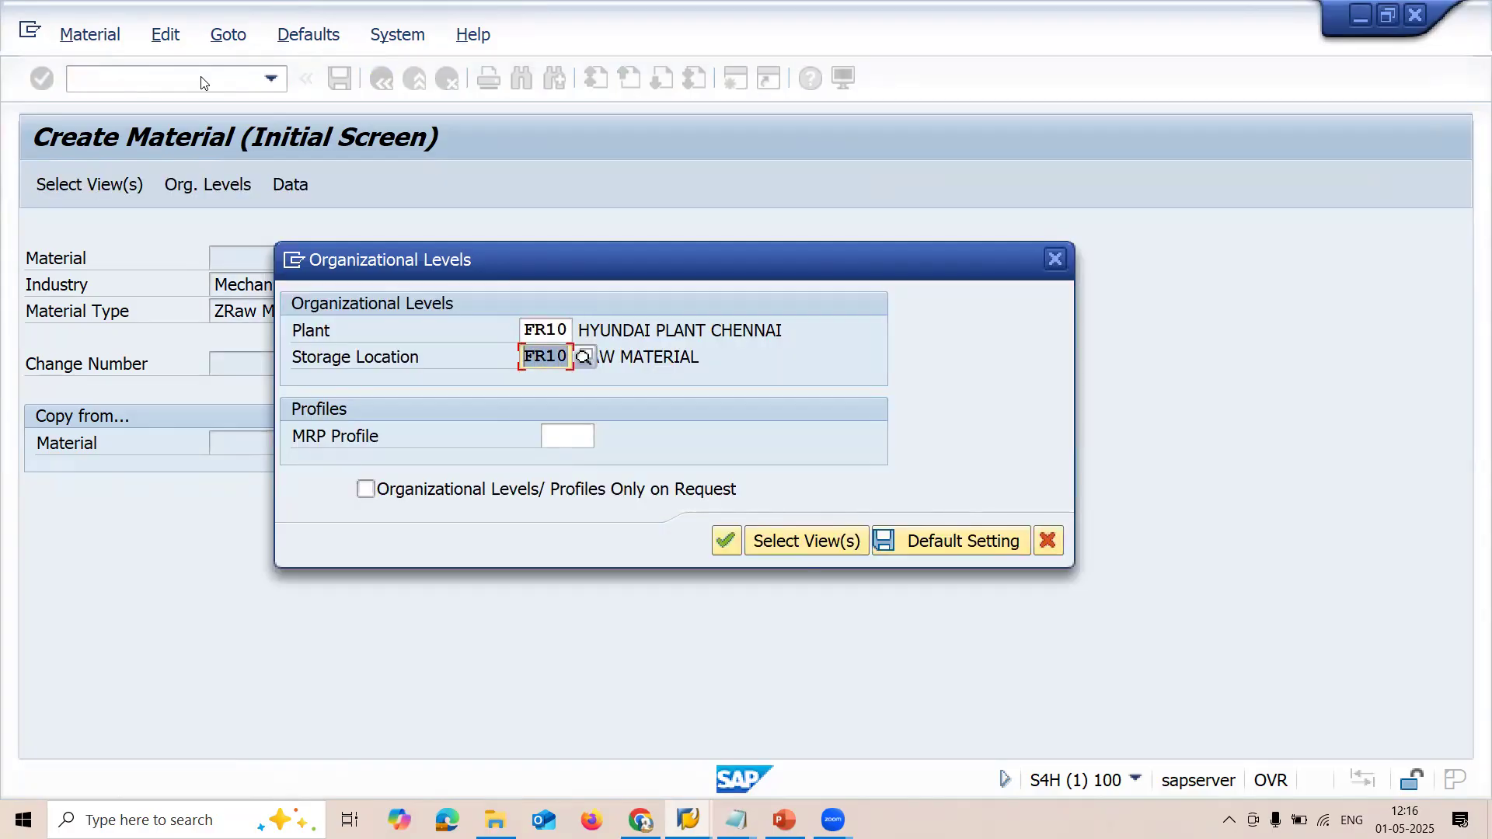
key("Return")
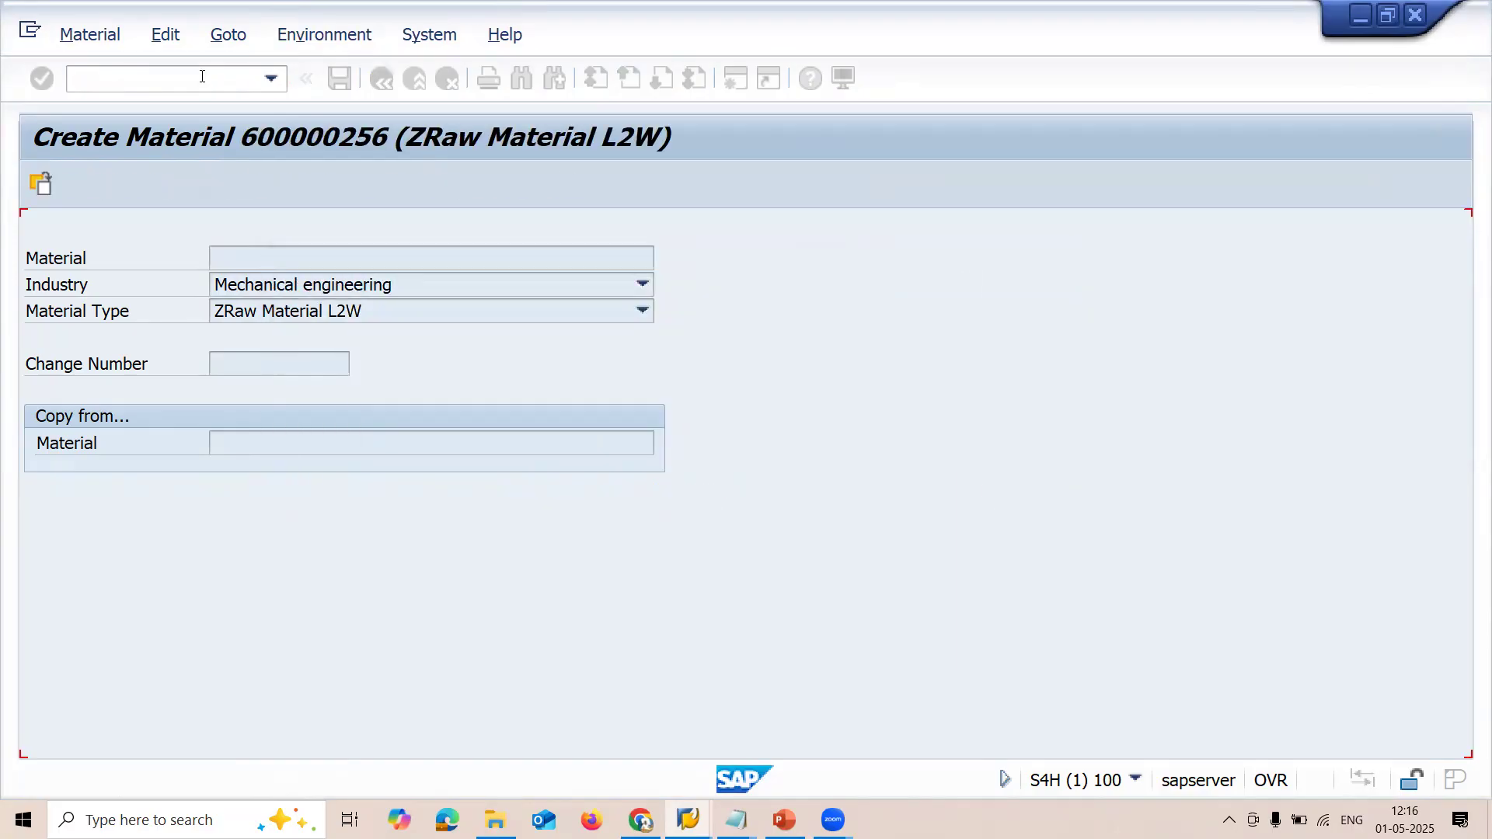
Step: Enter description SUGAR 1 QUALITY, material group BU0001 and Lab/Office 001 (Laboratory 1)
key("Down")
key("Return")
key("Return")
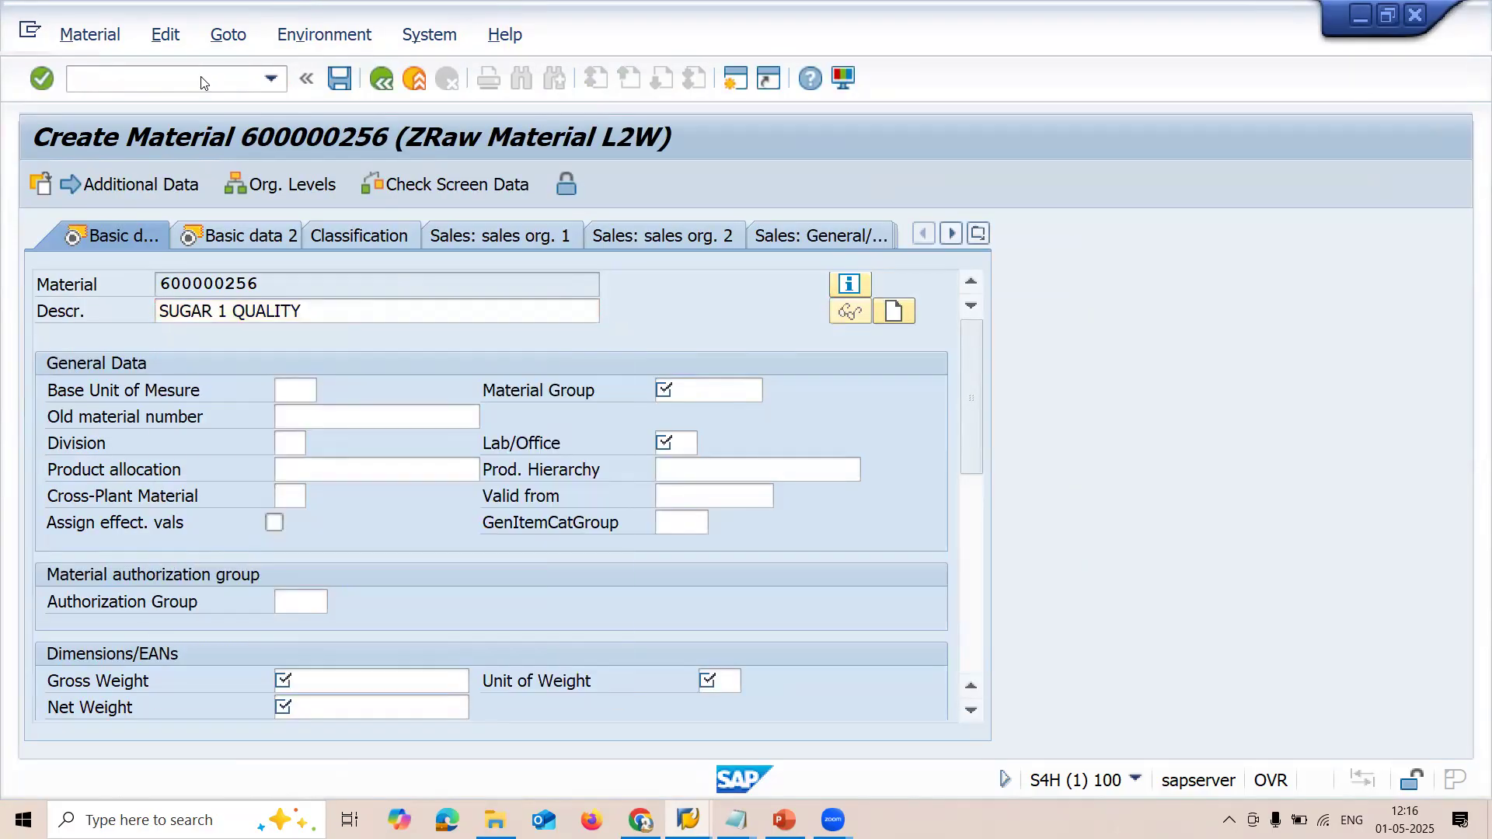
key("Down")
key("Return")
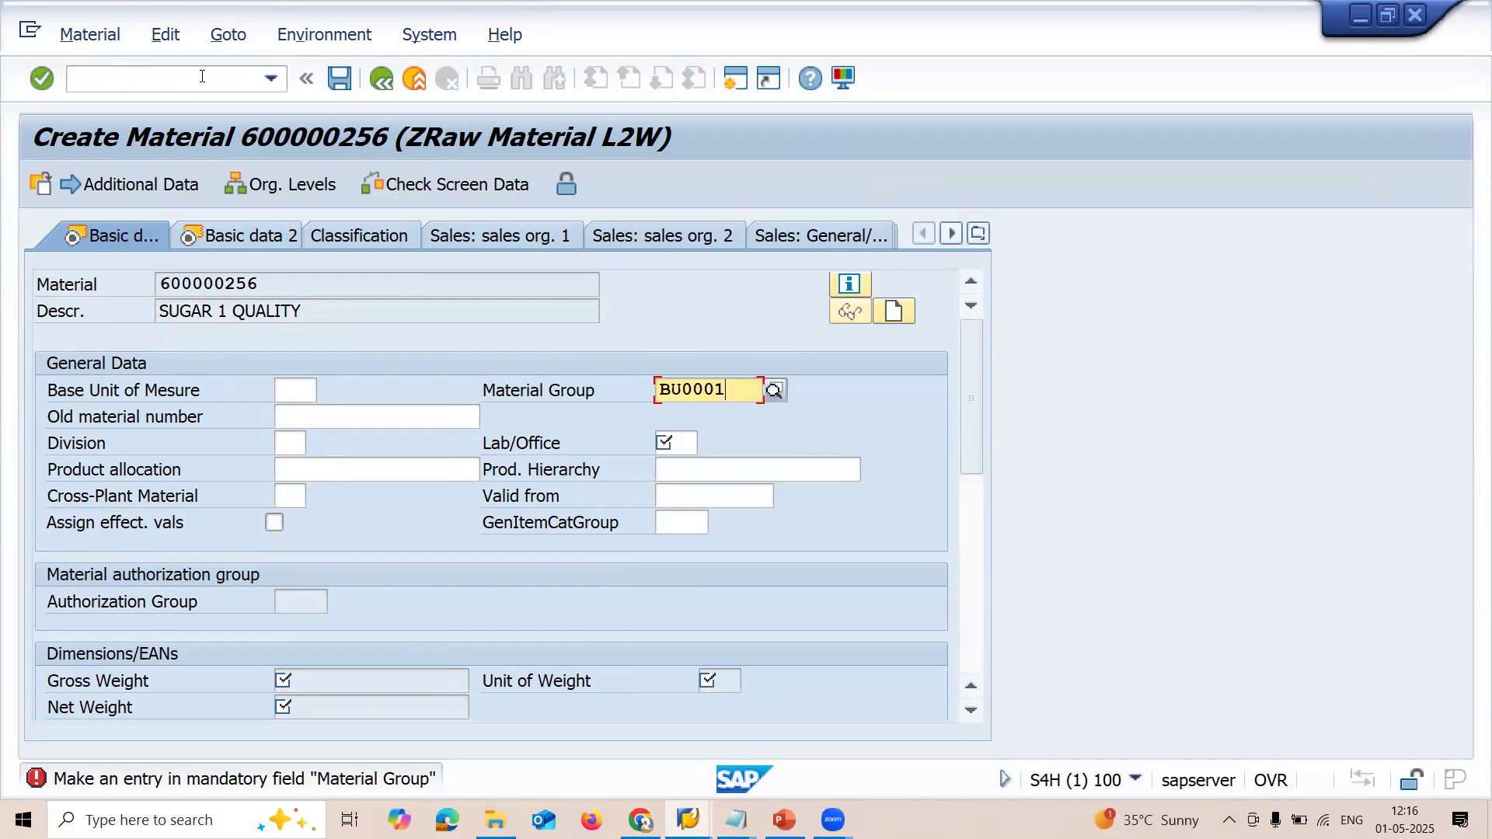
key("Return")
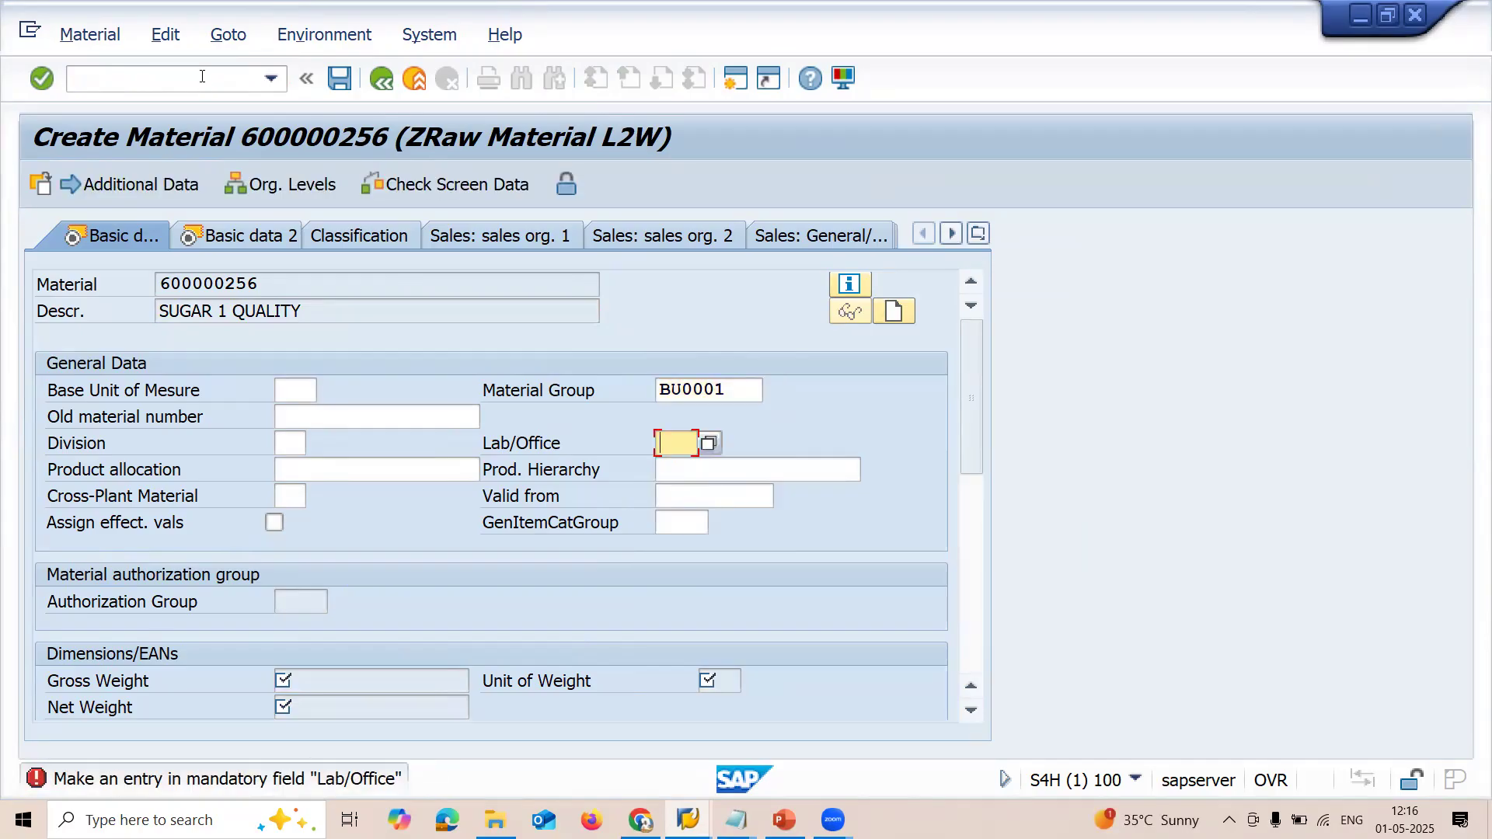
left_click(707, 446)
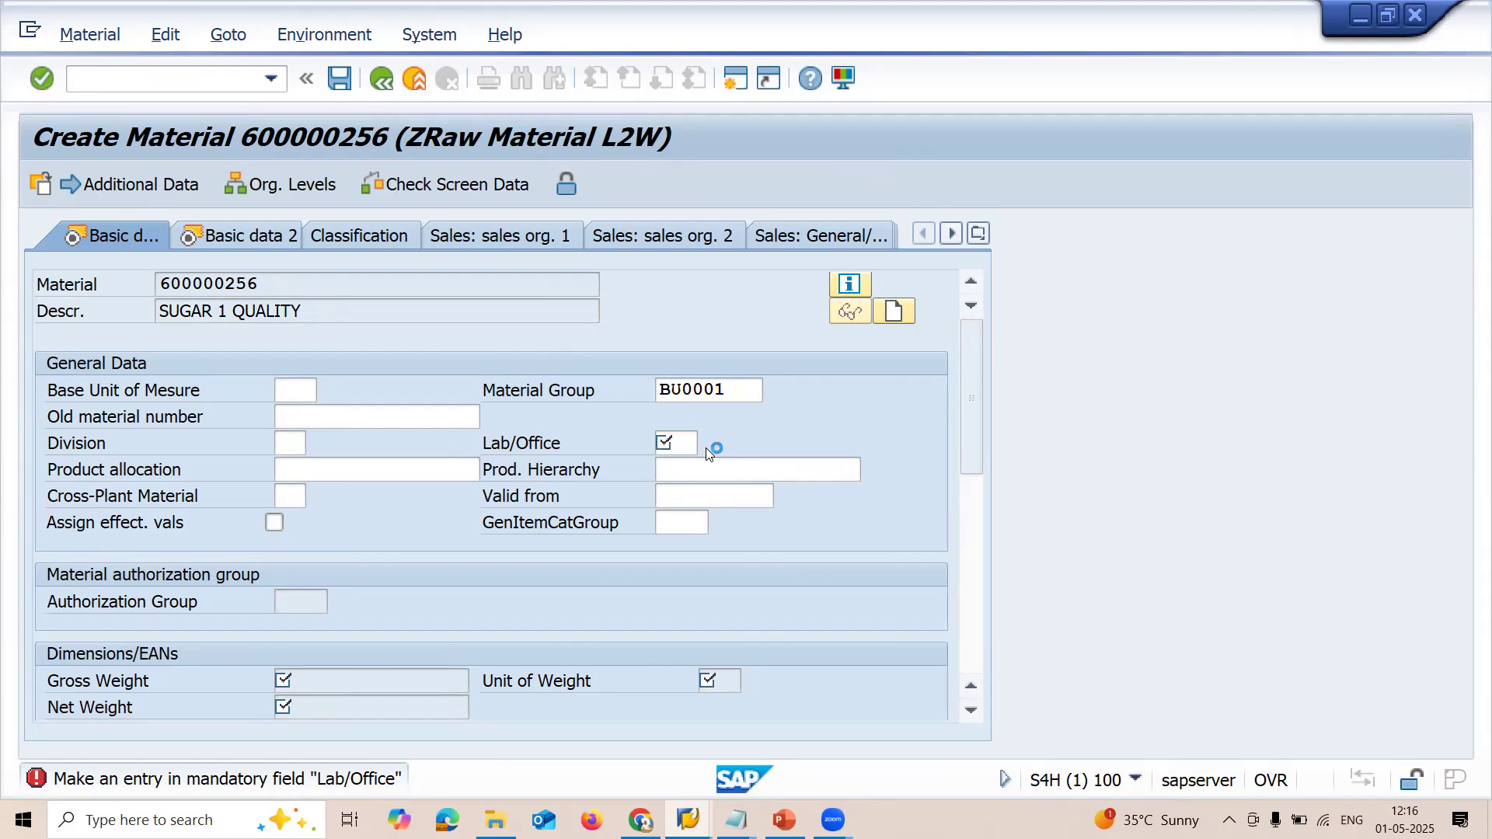
double_click(700, 546)
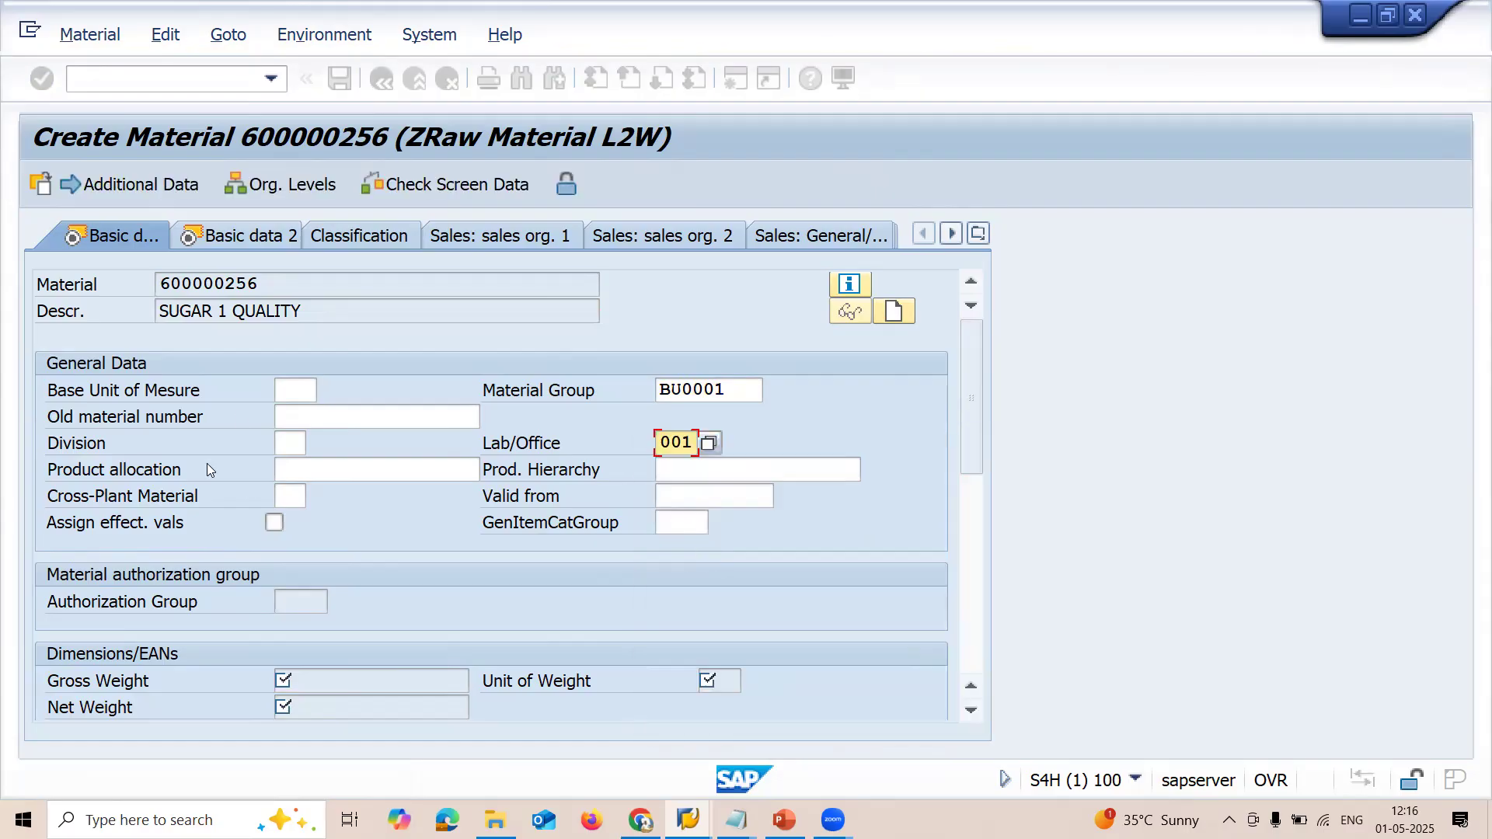
Step: Set base unit TO, gross weight 1 KG and net weight 1
left_click(299, 390)
key("Down")
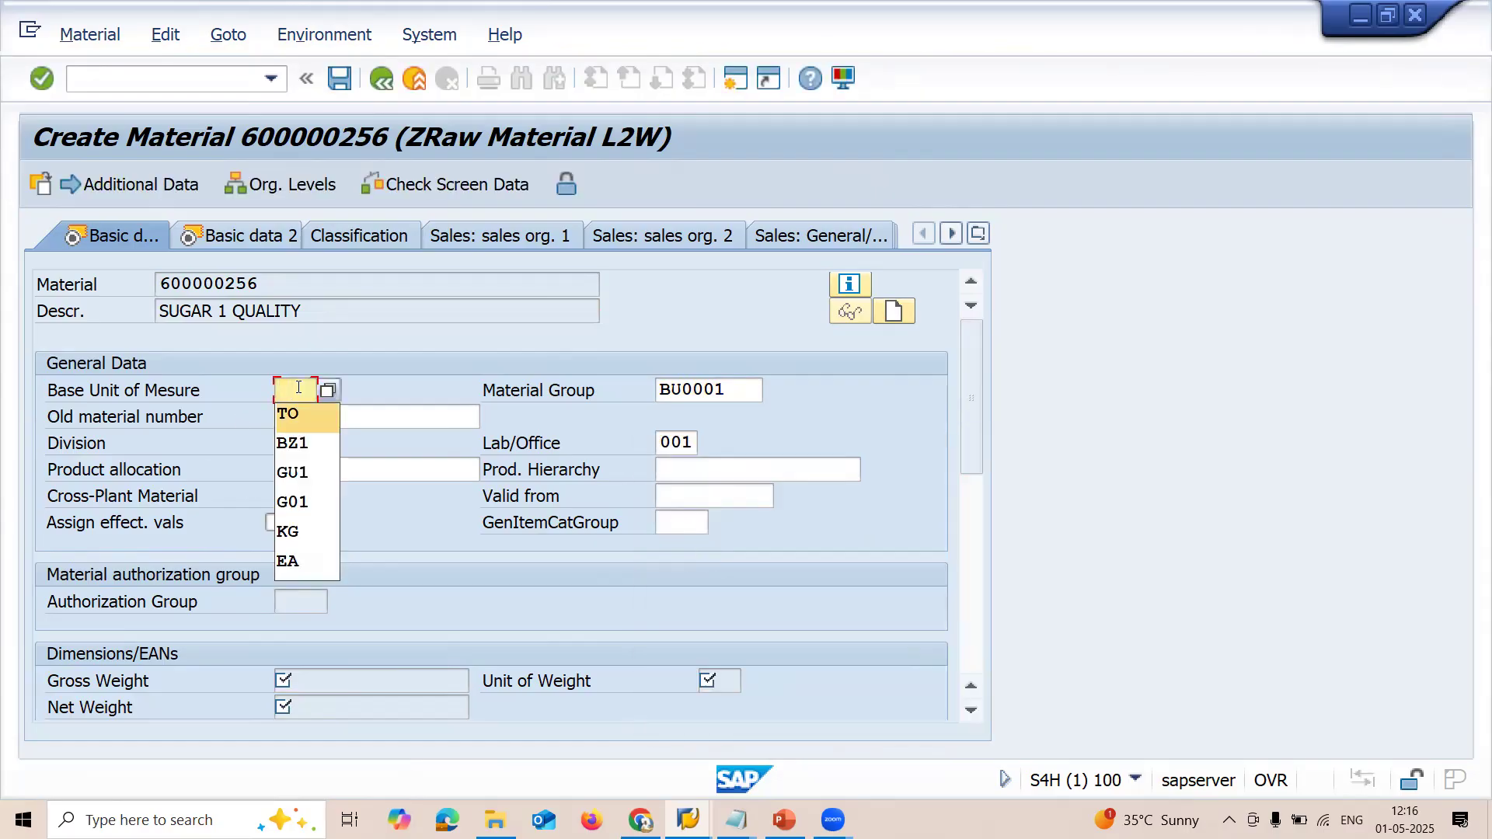
key("Return")
key("Return")
type("1")
key("Return")
type("KG")
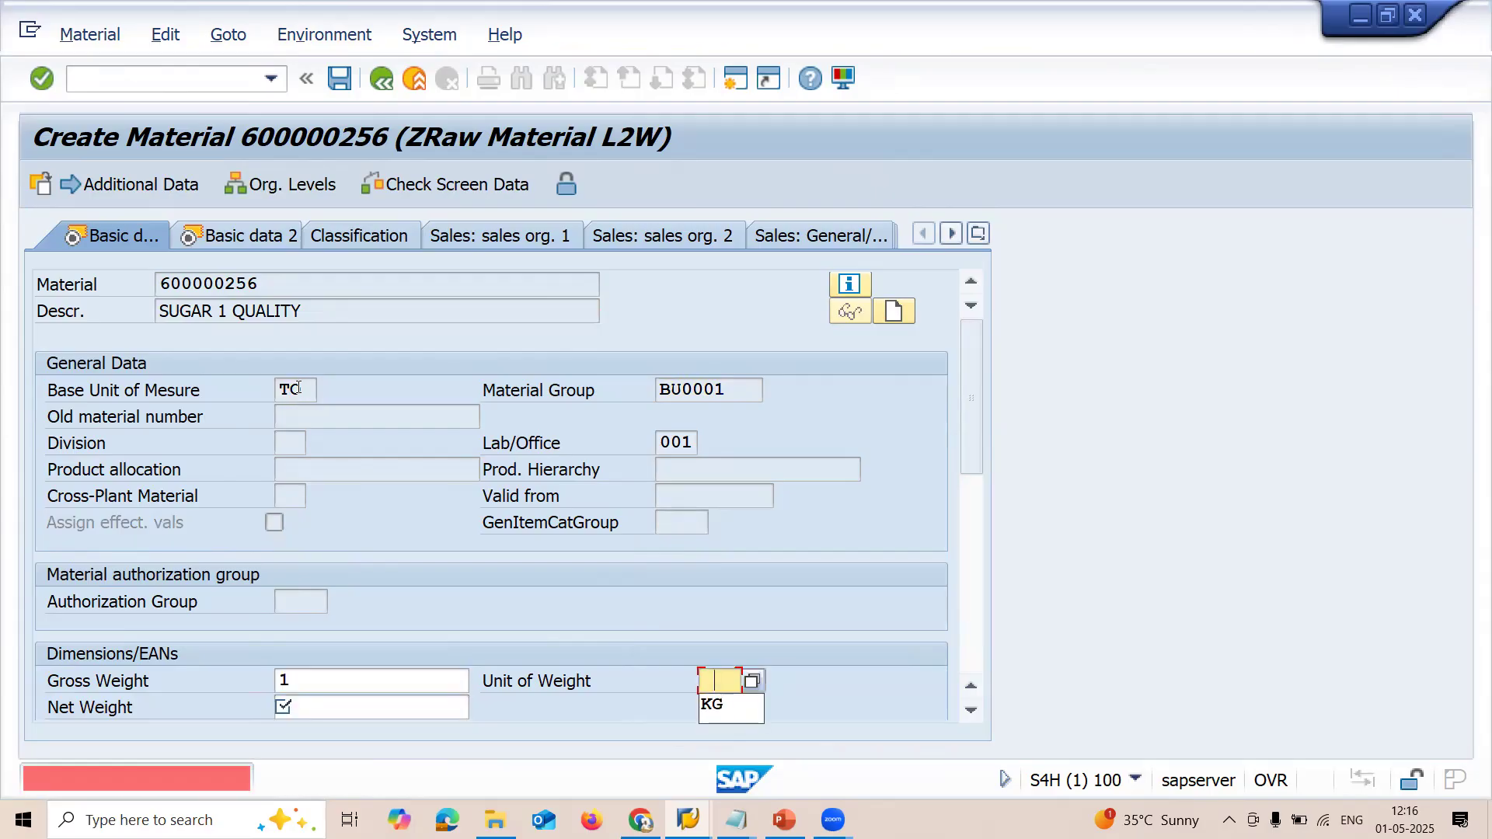
key("Return")
type("1")
key("Return")
Step: Set MRP Type ND and advance through the views to Accounting 1 with valuation class Z001
key("Return")
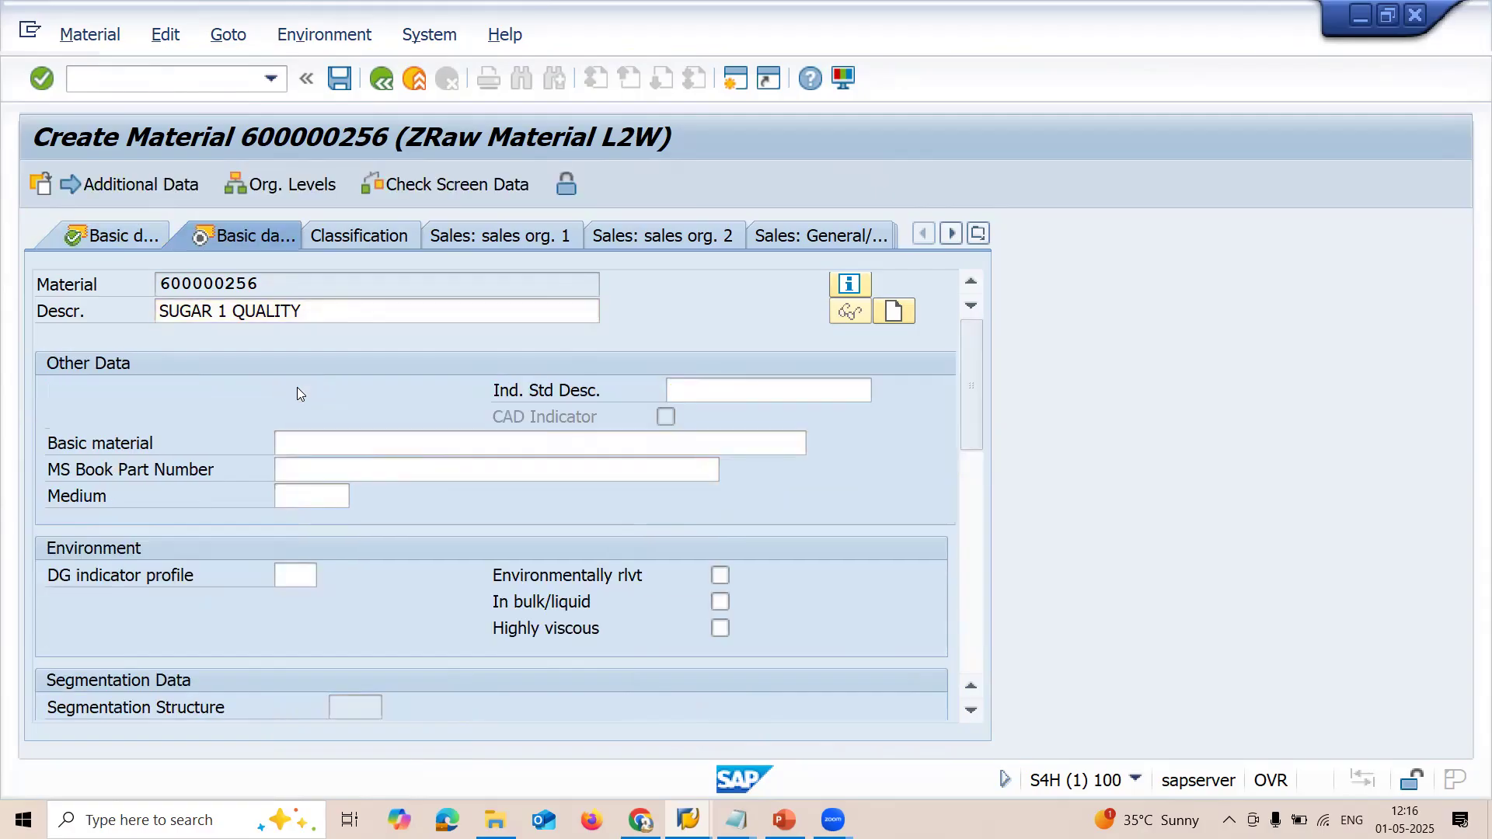
key("Return")
key("Return")
key("Down")
key("Down")
key("Return")
key("Return")
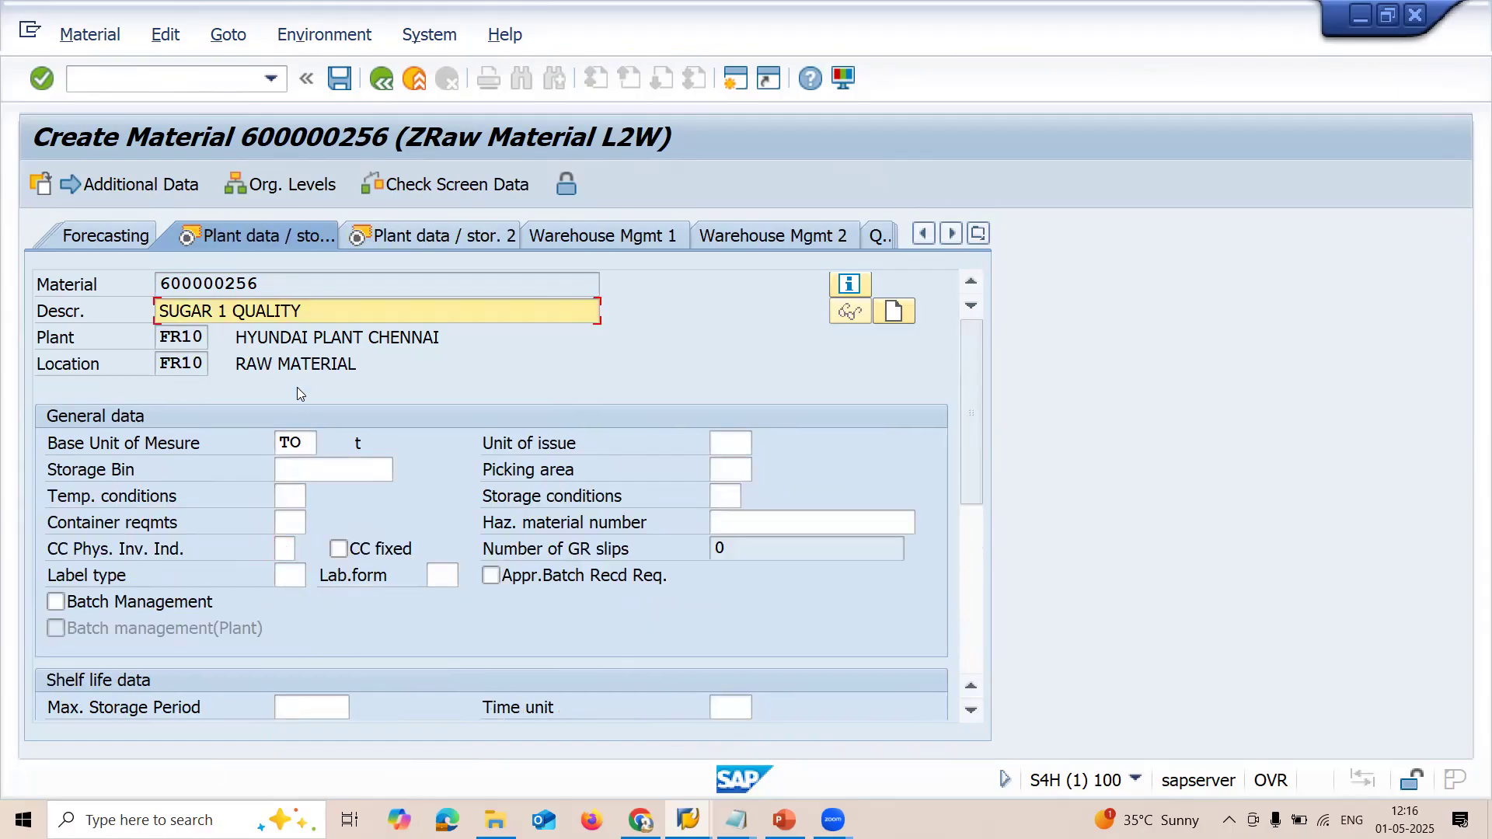
key("Return")
key("Return")
key("Return")
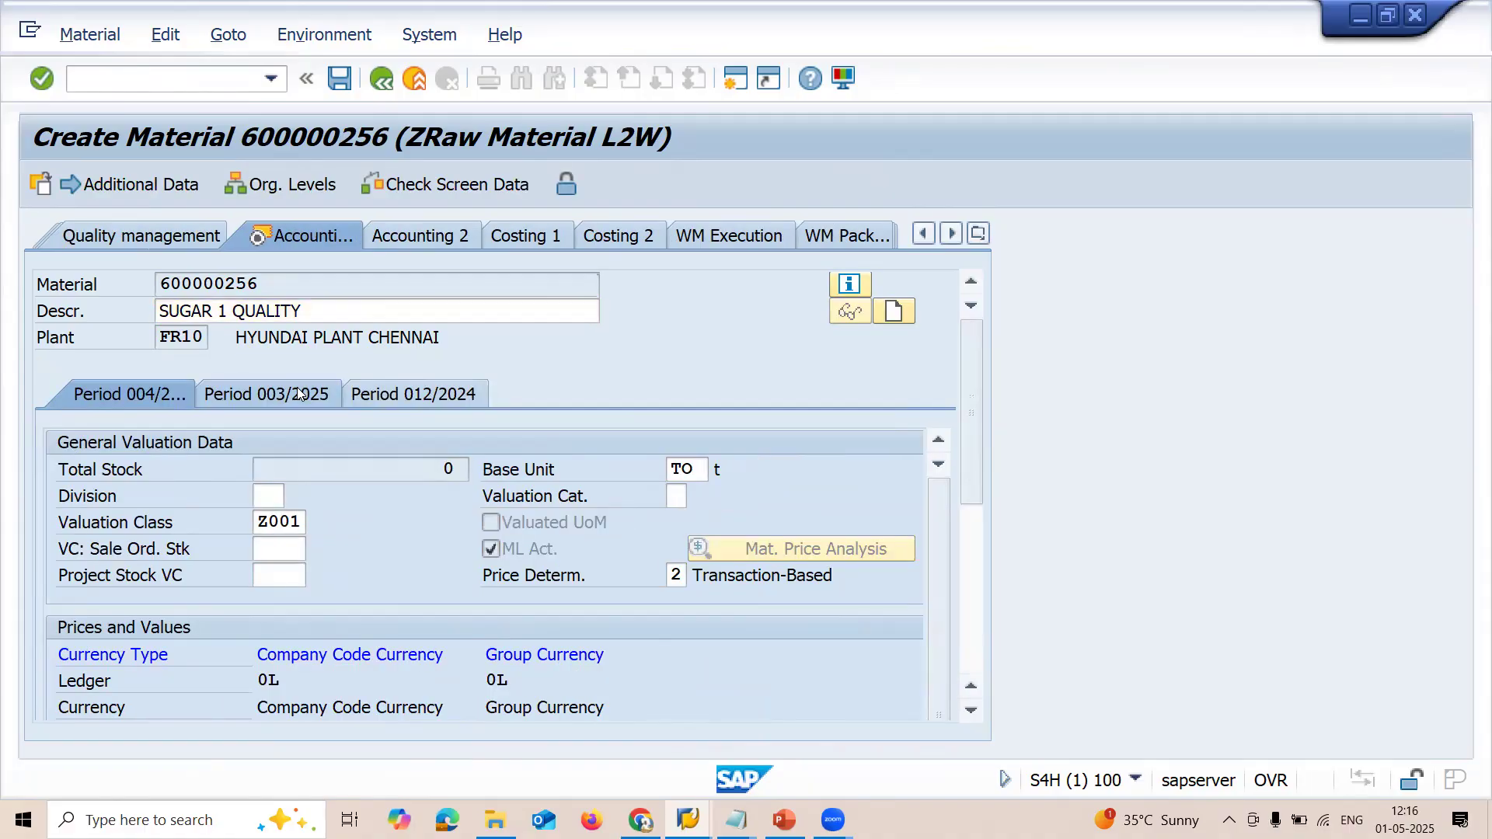
key("Return")
key("Return")
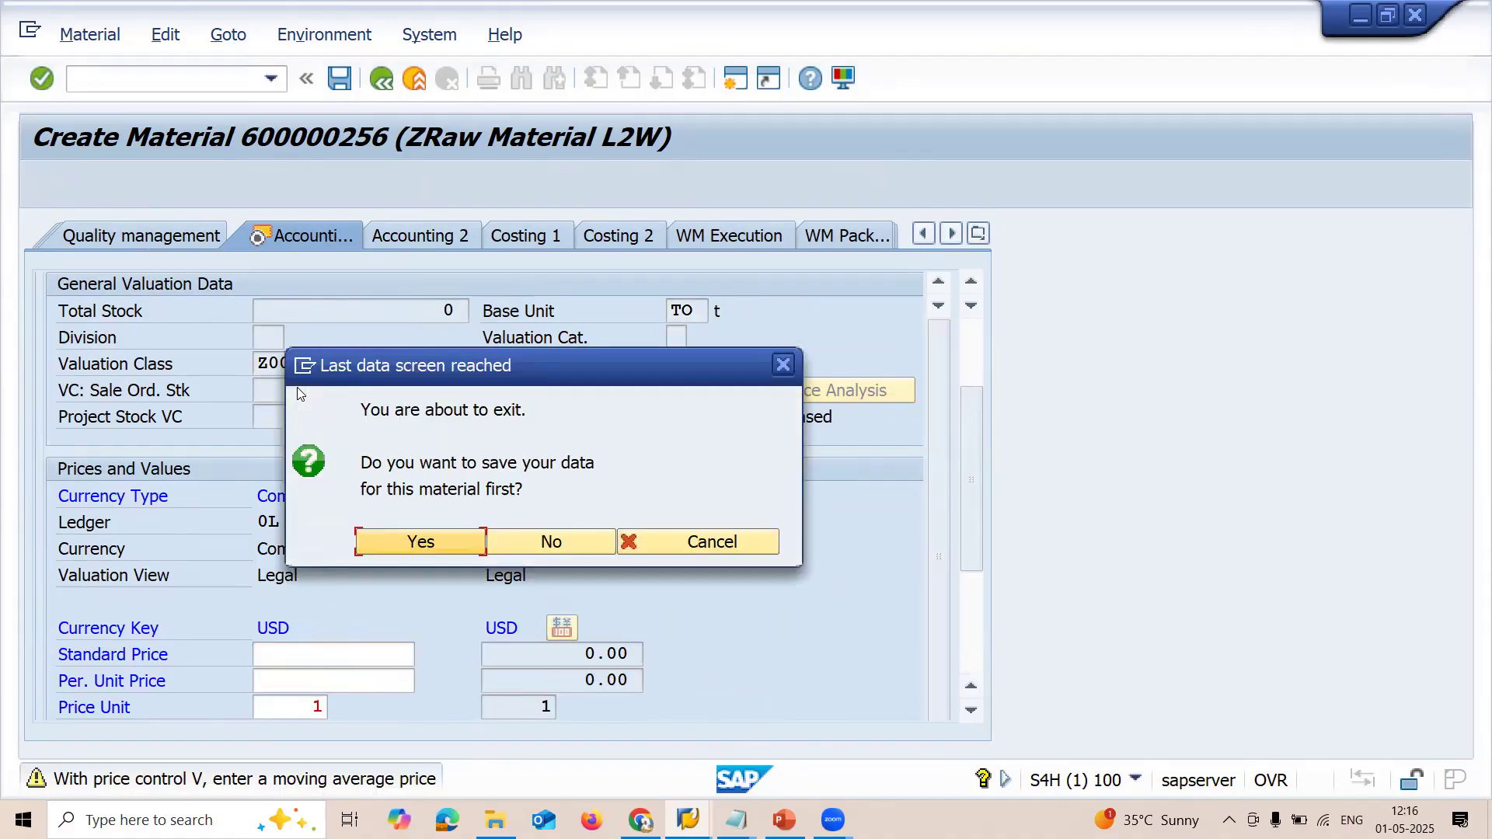
key("Return")
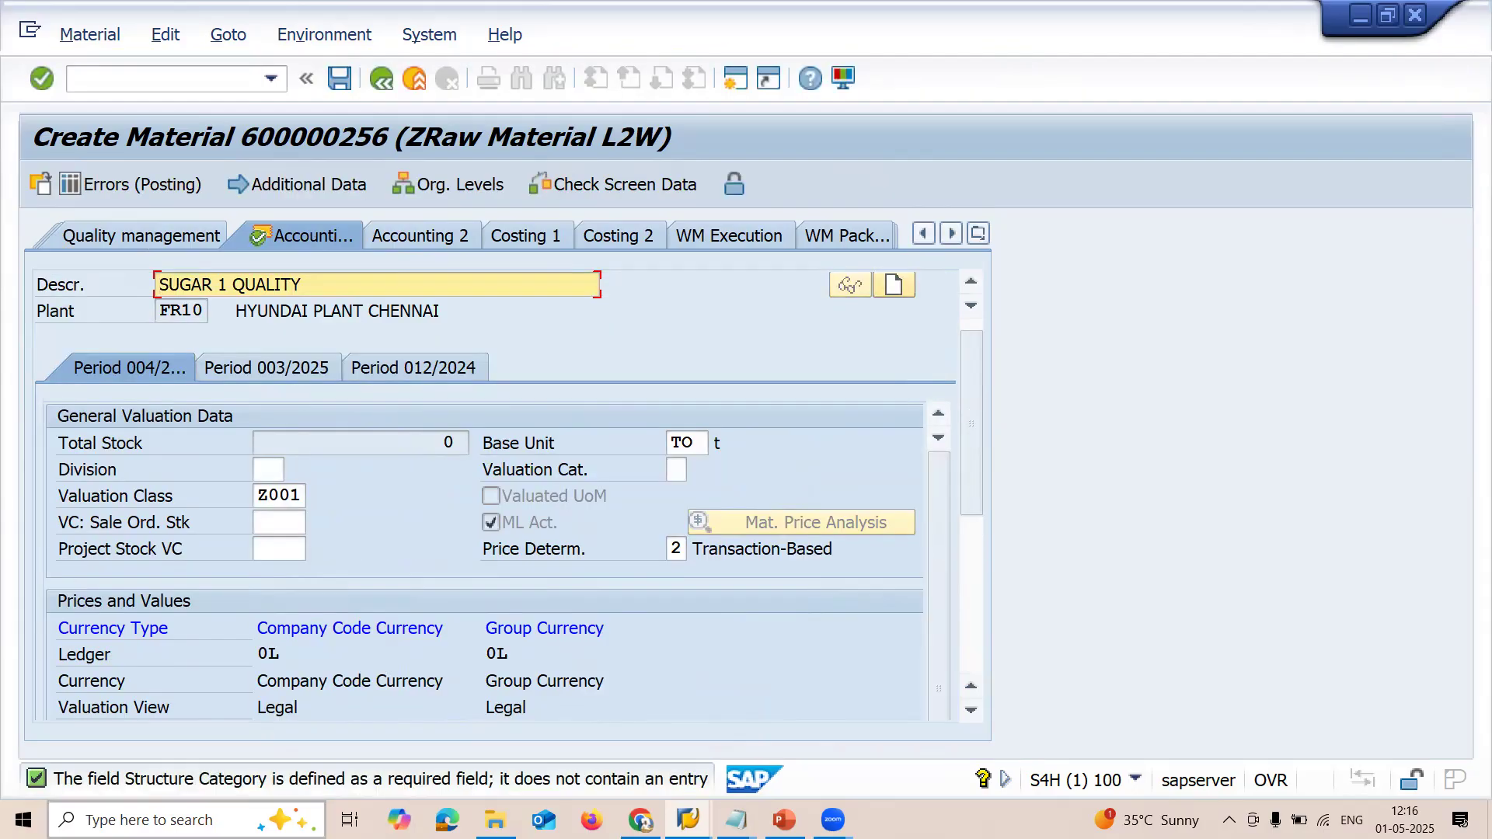
Step: Read the long text of error MG144, which says Structure Category is required
double_click(263, 784)
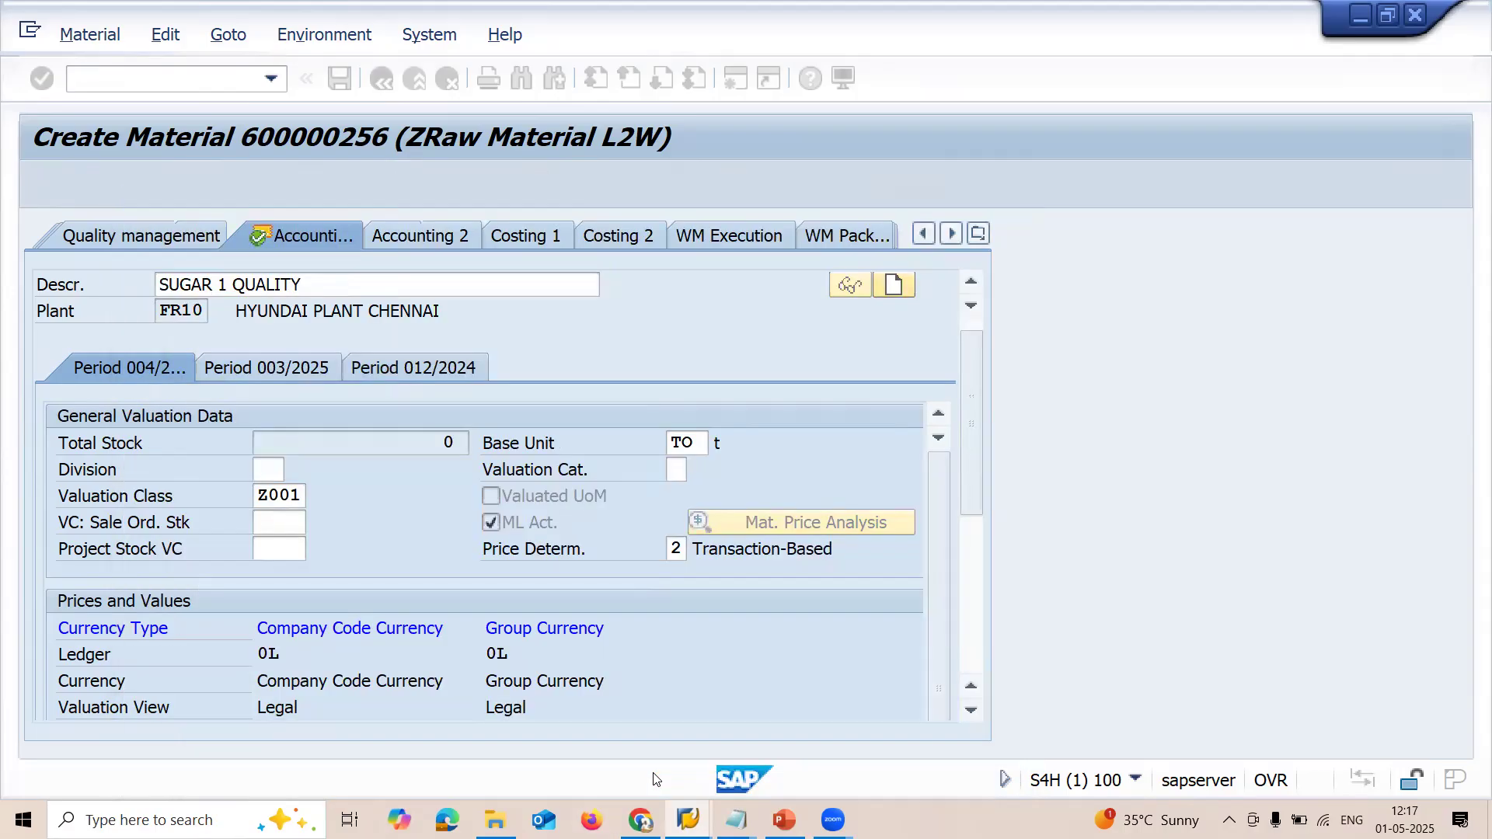
left_click(649, 776)
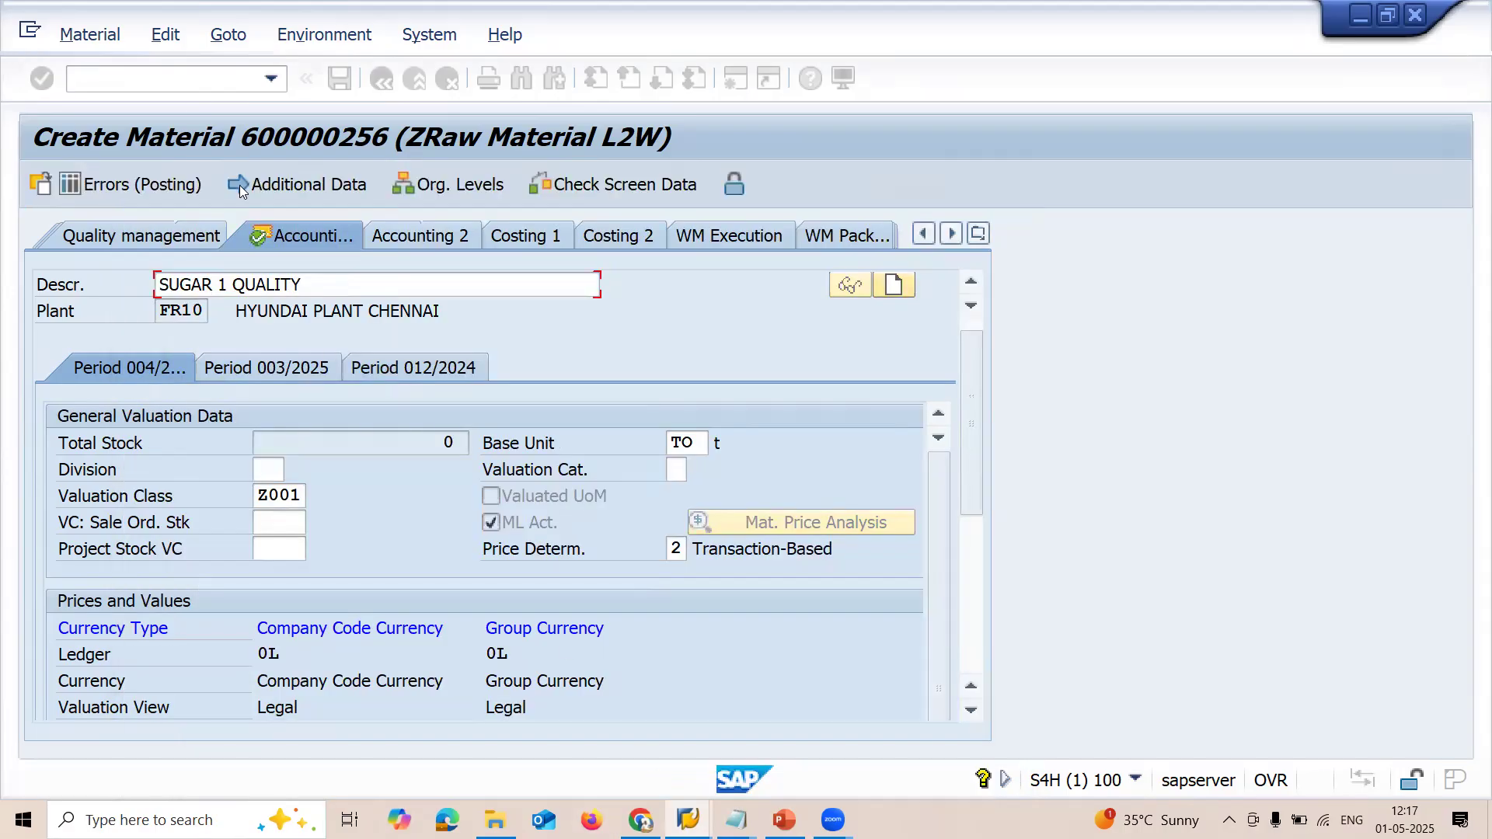
left_click(199, 87)
Step: Abandon material creation with /NOMSR to open the Field Groups overview
type("/NO")
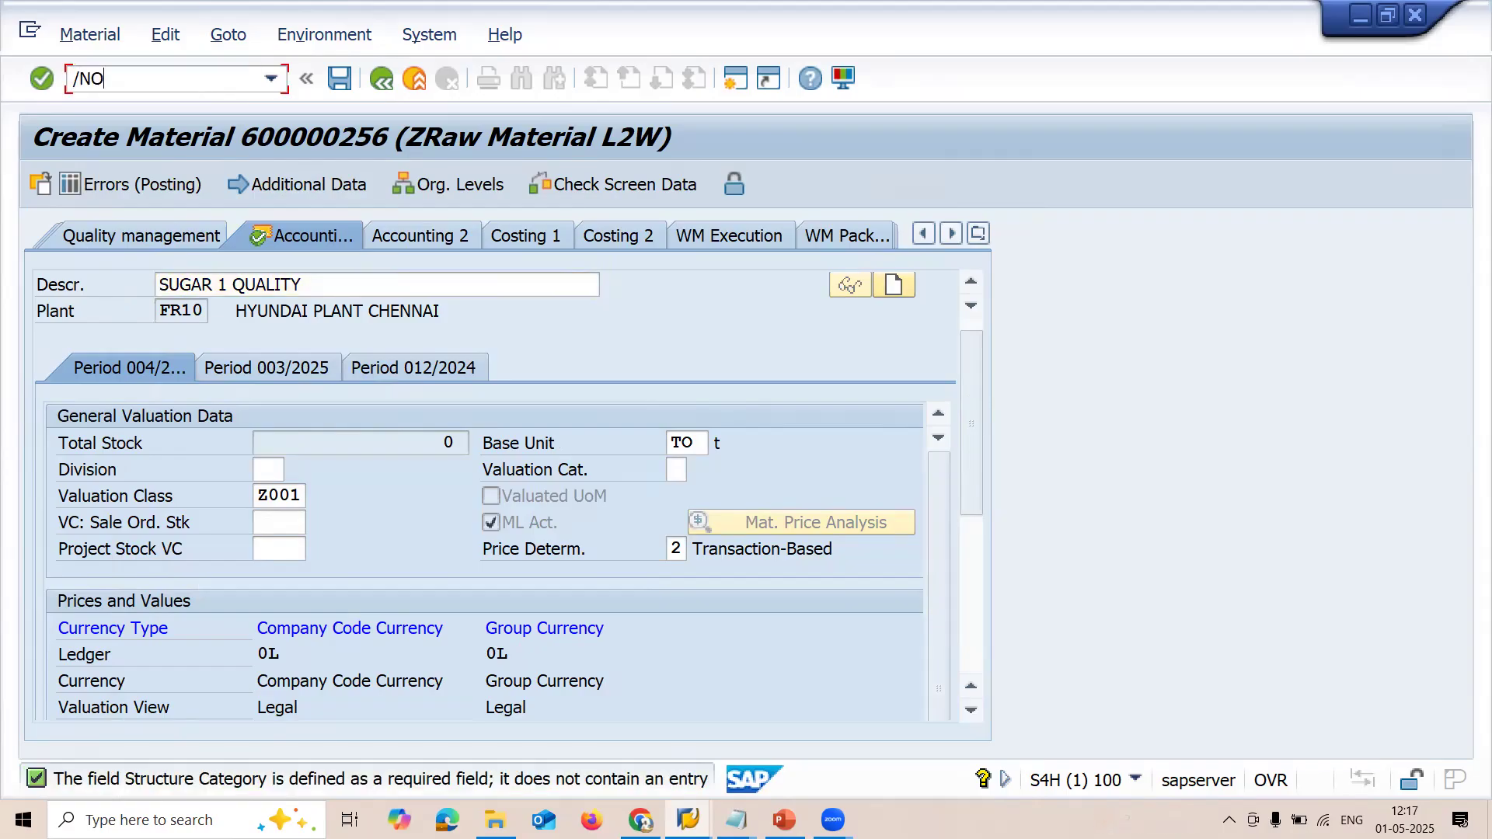
type("MSR")
key("shift+Left")
key("shift+Left")
key("shift+Left")
key("shift+Left")
key("shift+Left")
key("shift+Left")
key("End")
key("shift+Left")
key("shift+Left")
key("shift+Left")
key("shift+Left")
key("shift+Left")
key("shift+Left")
key("Return")
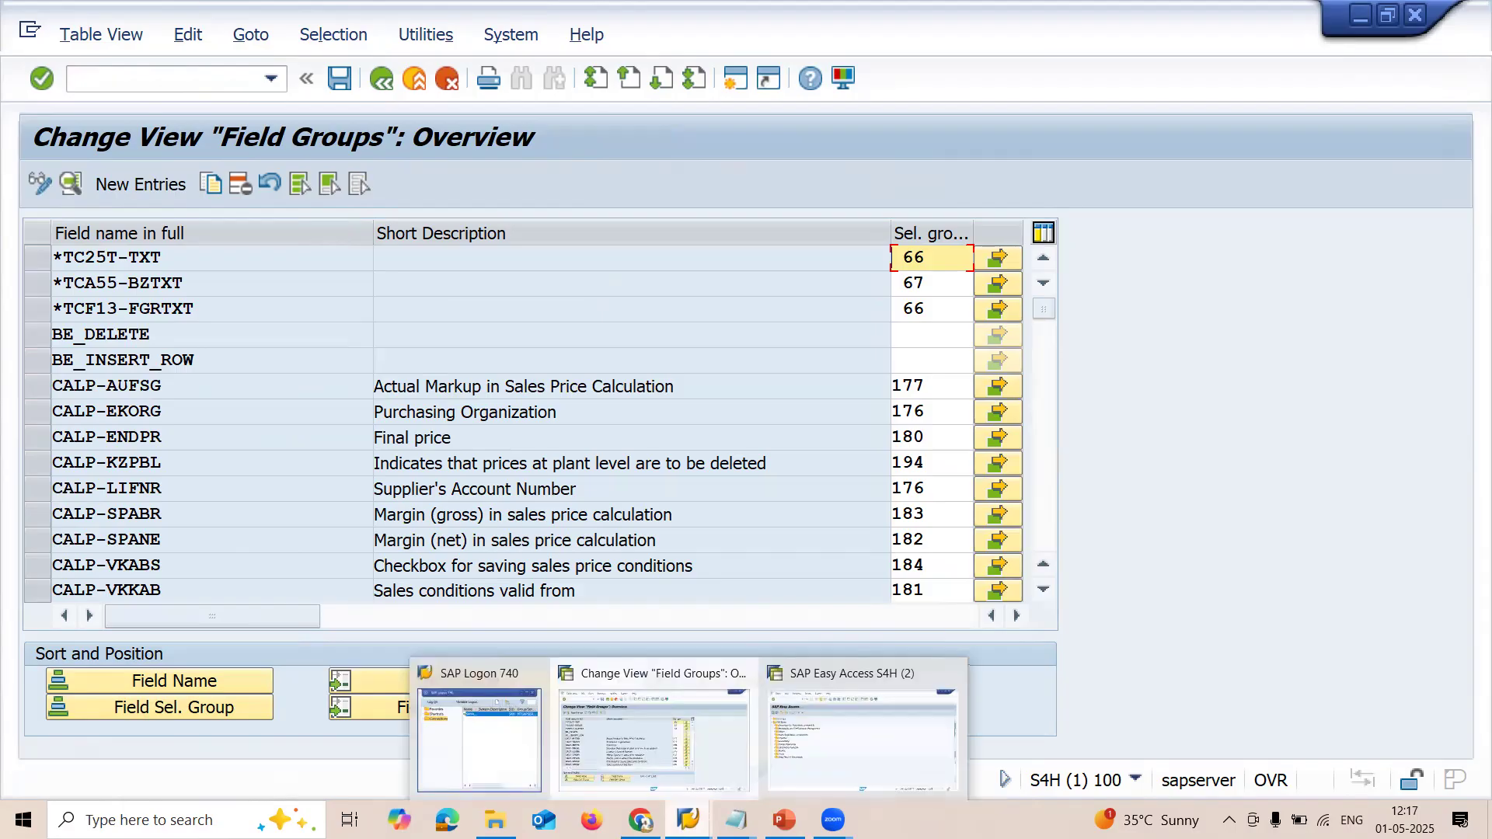
left_click(873, 743)
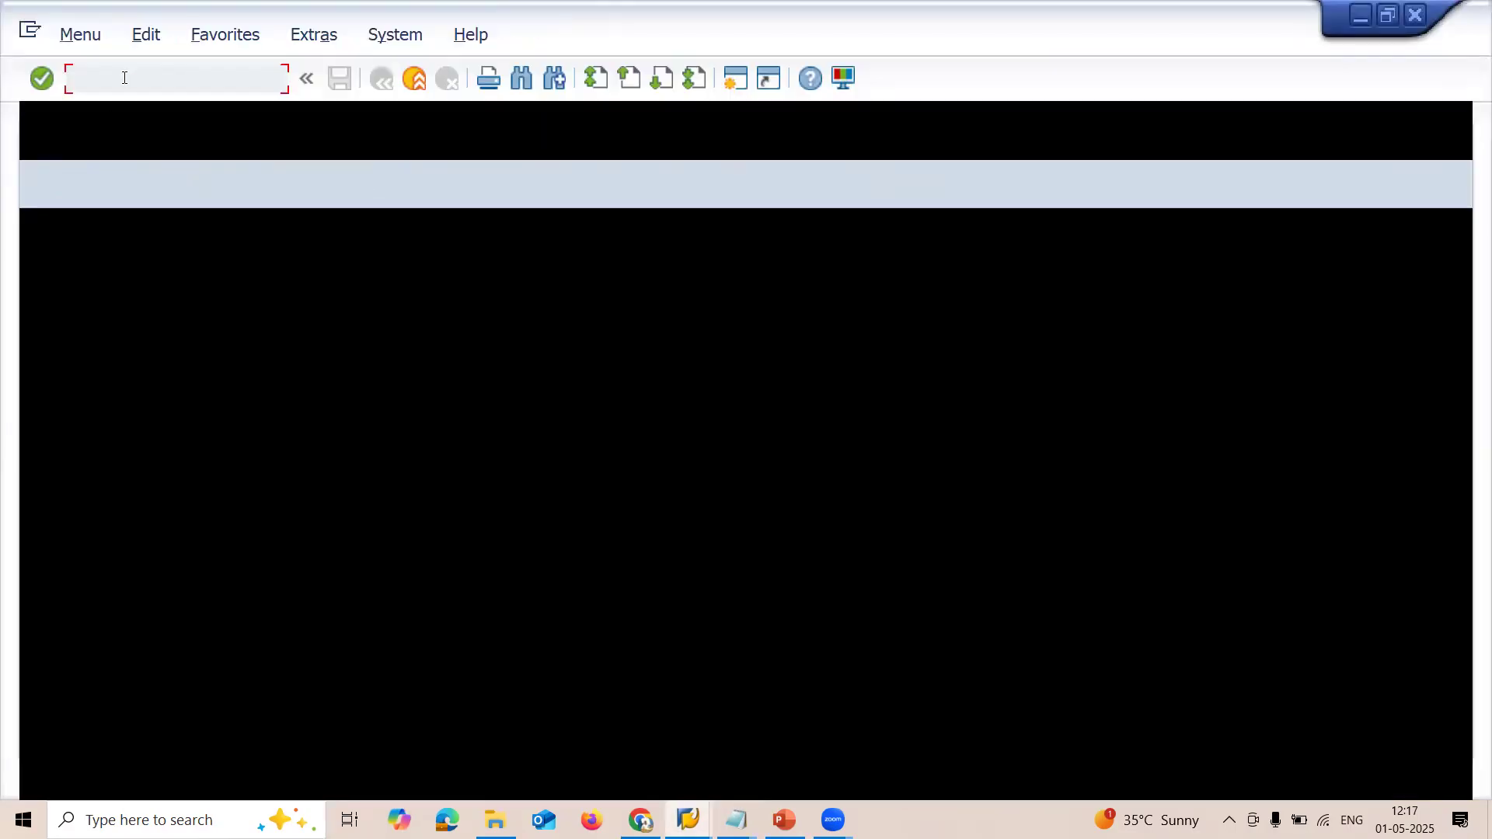
Step: Start MM01 for material 600000257 and show the Lab/Office field's technical information
type("MM01")
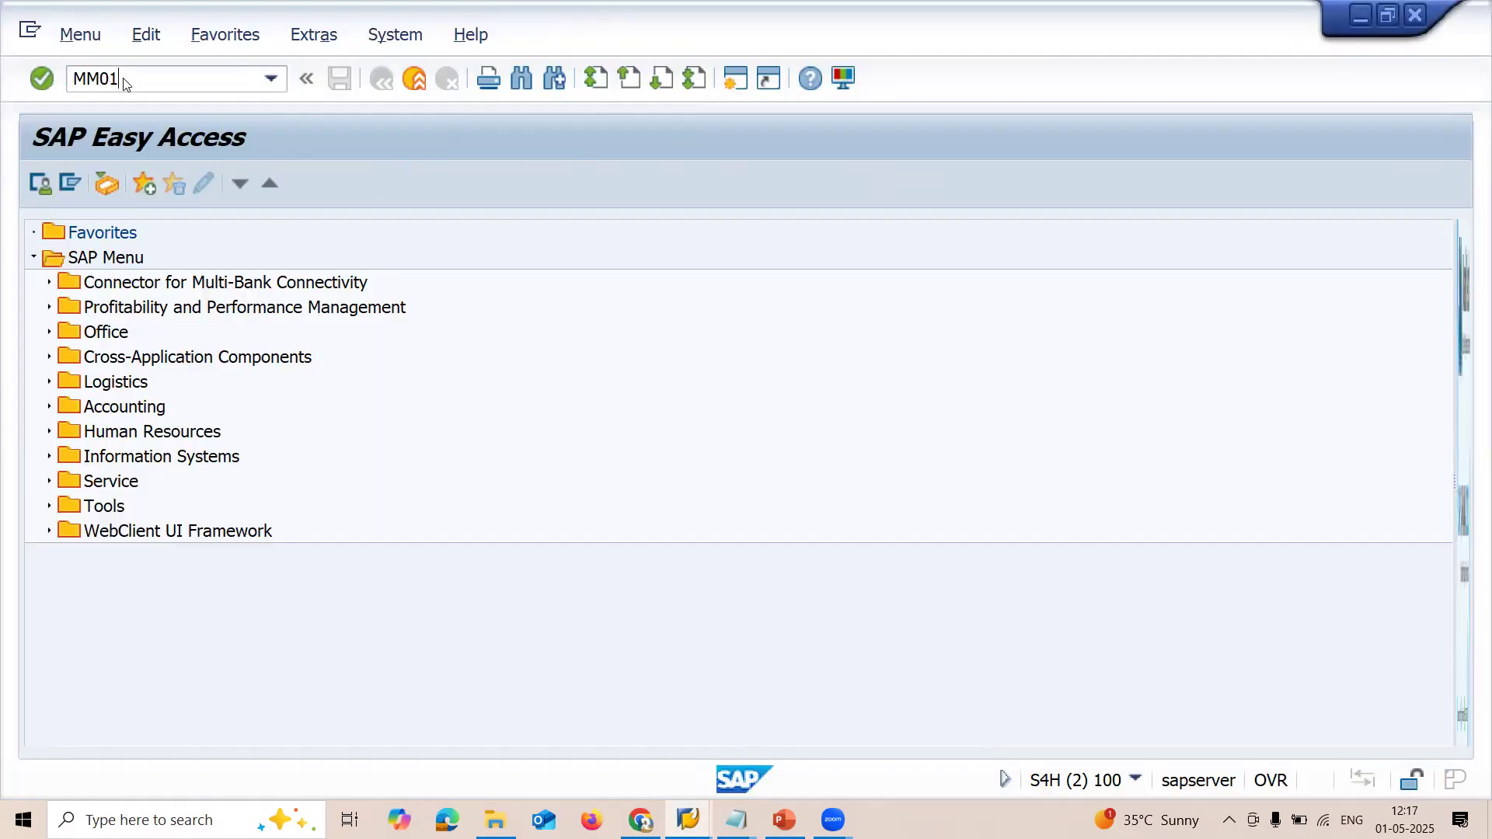
key("Return")
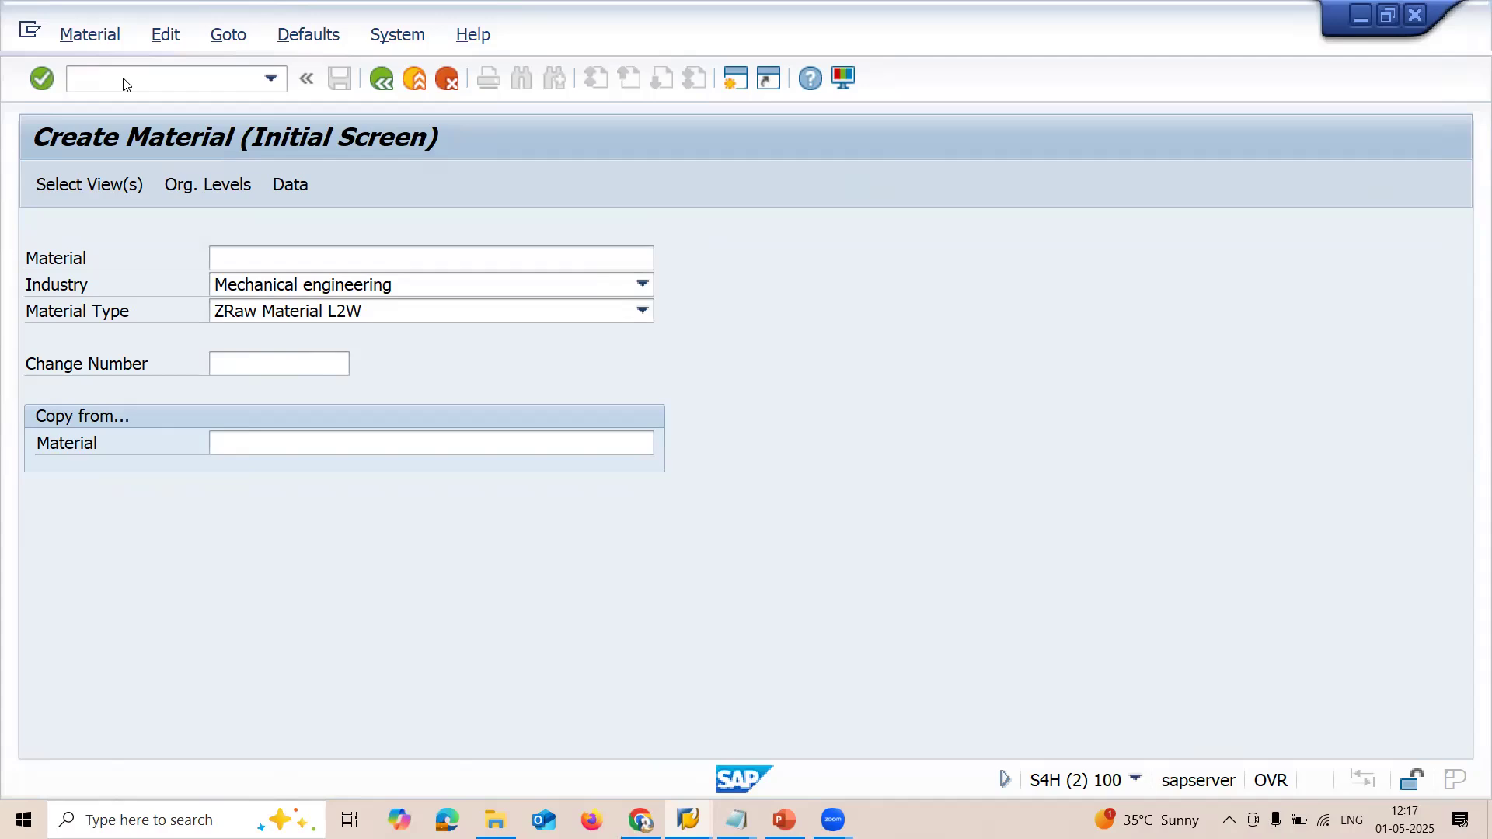
key("Return")
key("Return")
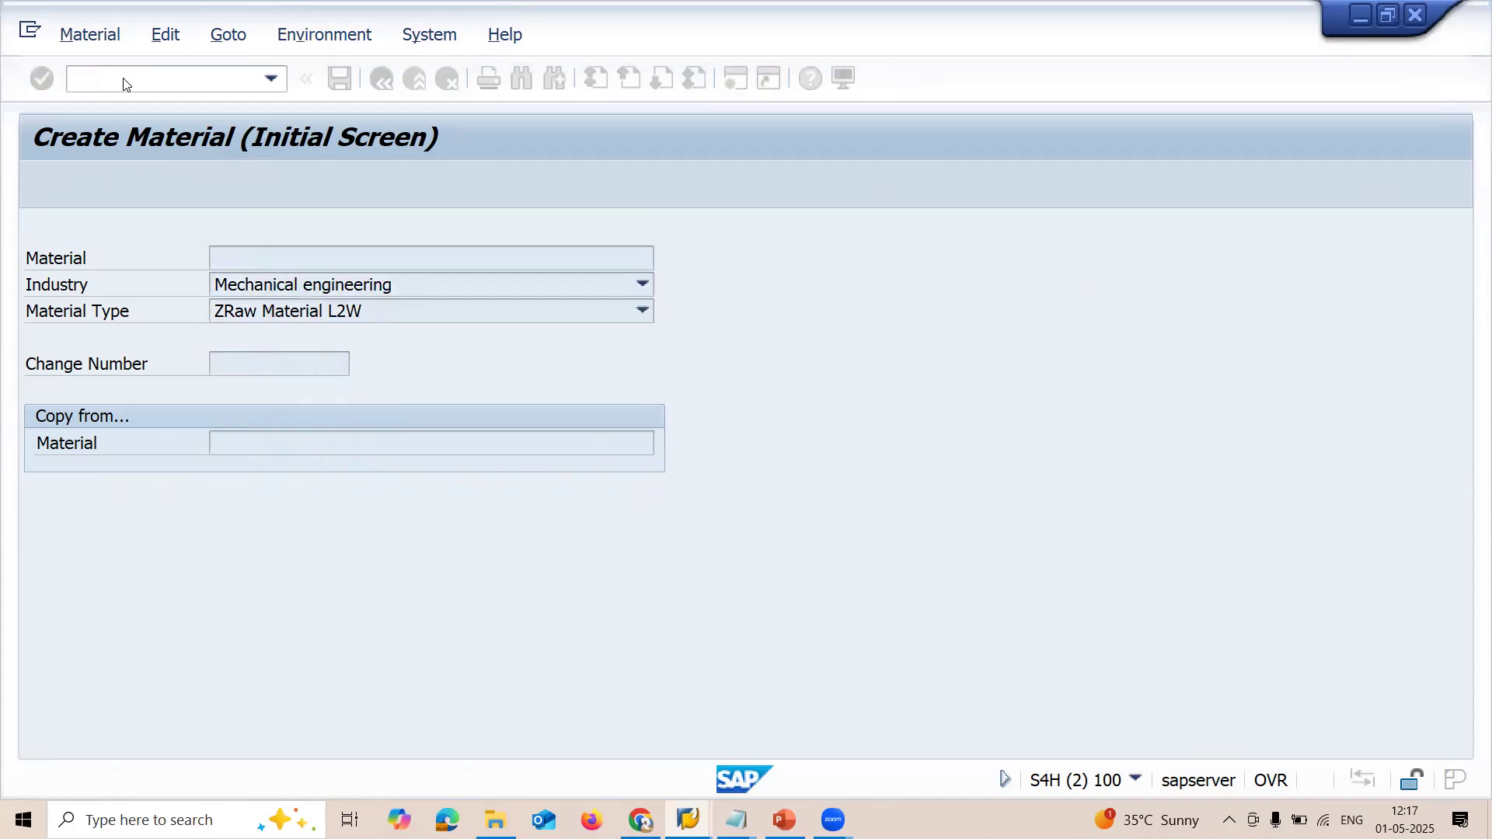
left_click(695, 453)
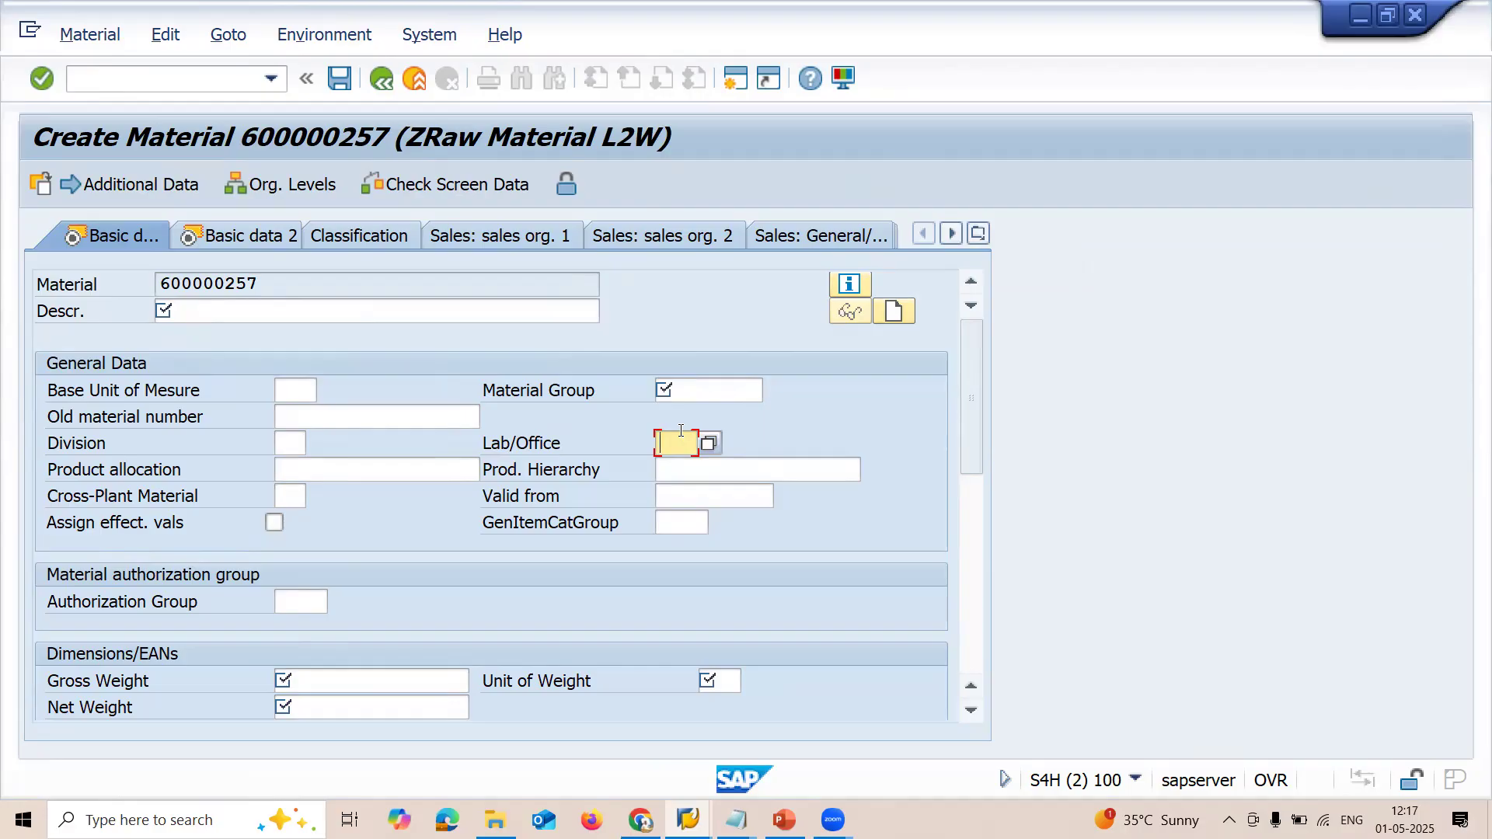
double_click(681, 432)
key("F1")
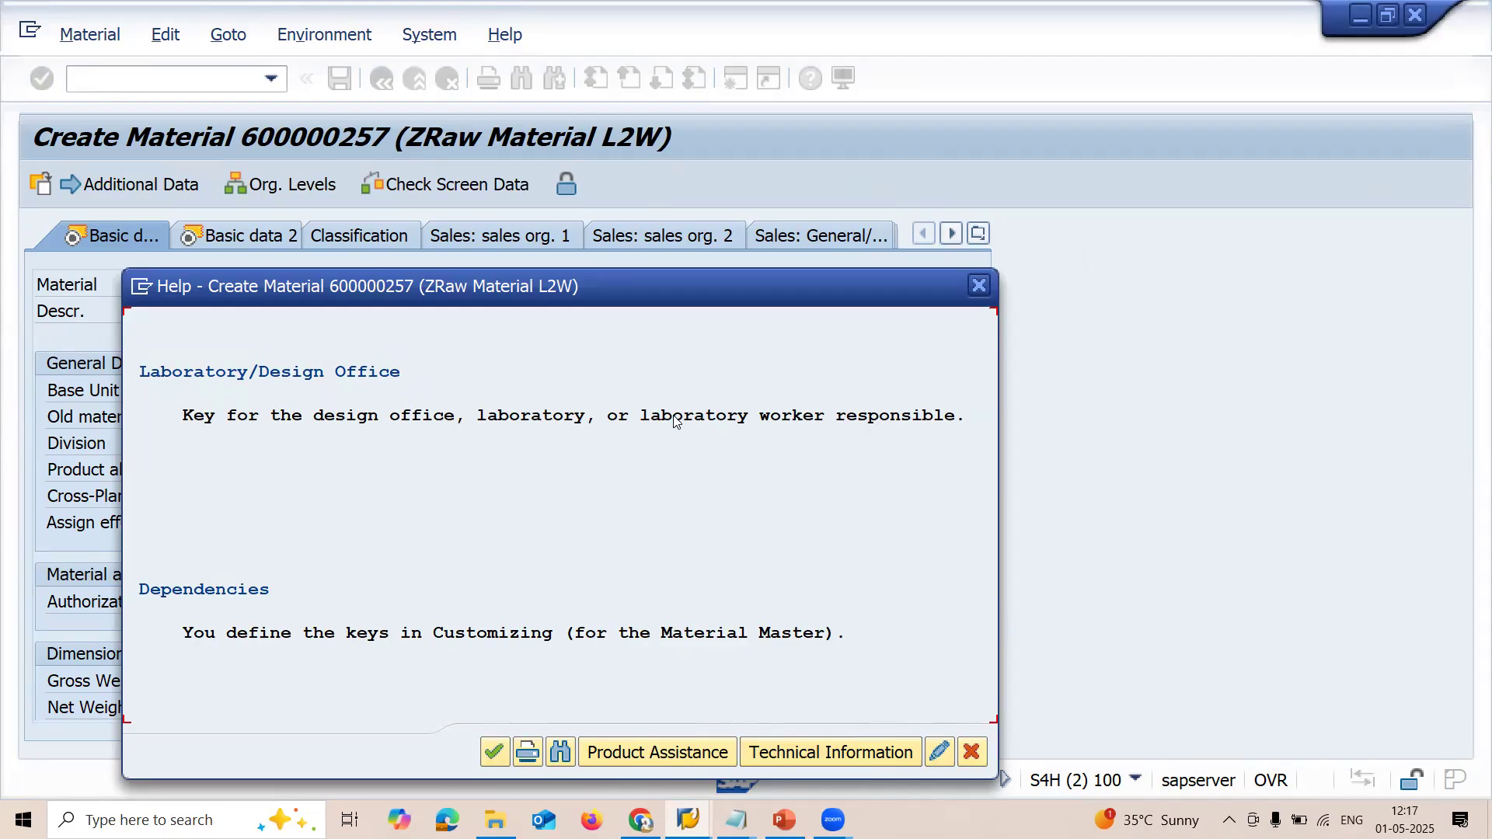
left_click(784, 749)
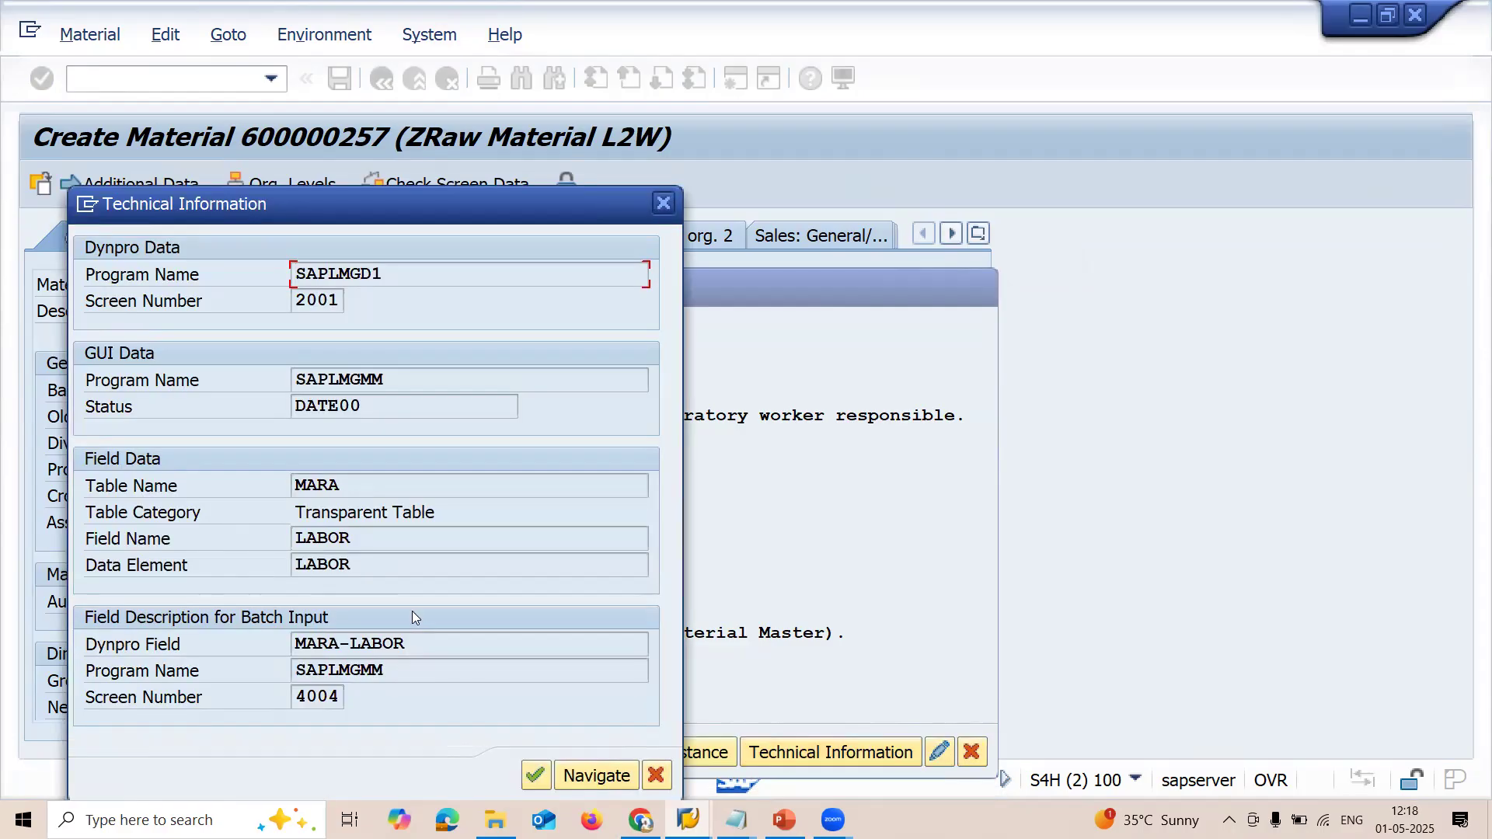
Step: Copy MARA-LABOR into the Notepad notes below MG144 and close Technical Information
double_click(417, 644)
key("ctrl+c")
key("Home")
left_click(735, 820)
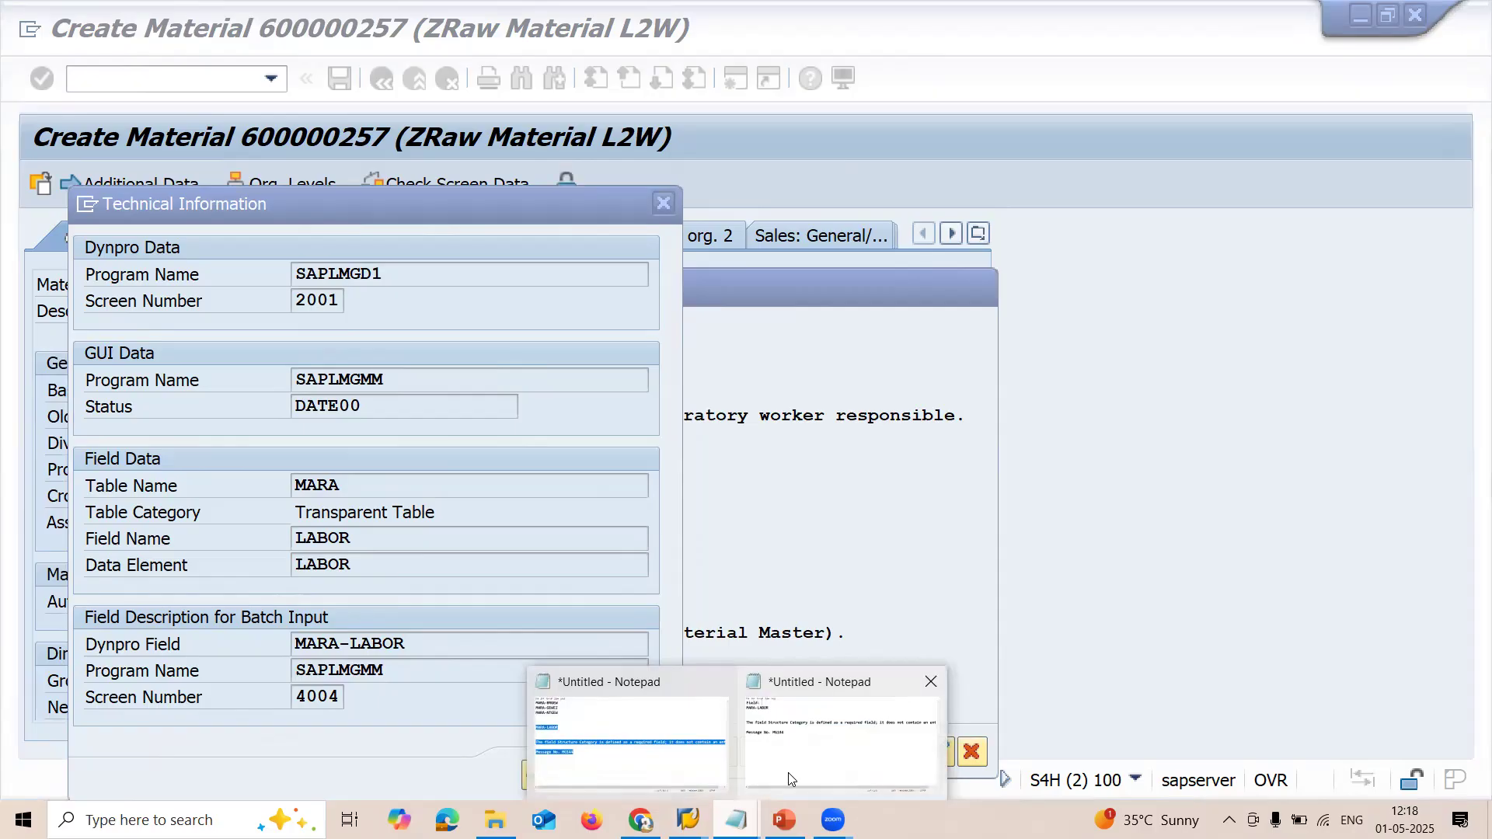
left_click(788, 772)
key("Return")
key("Return")
key("Return")
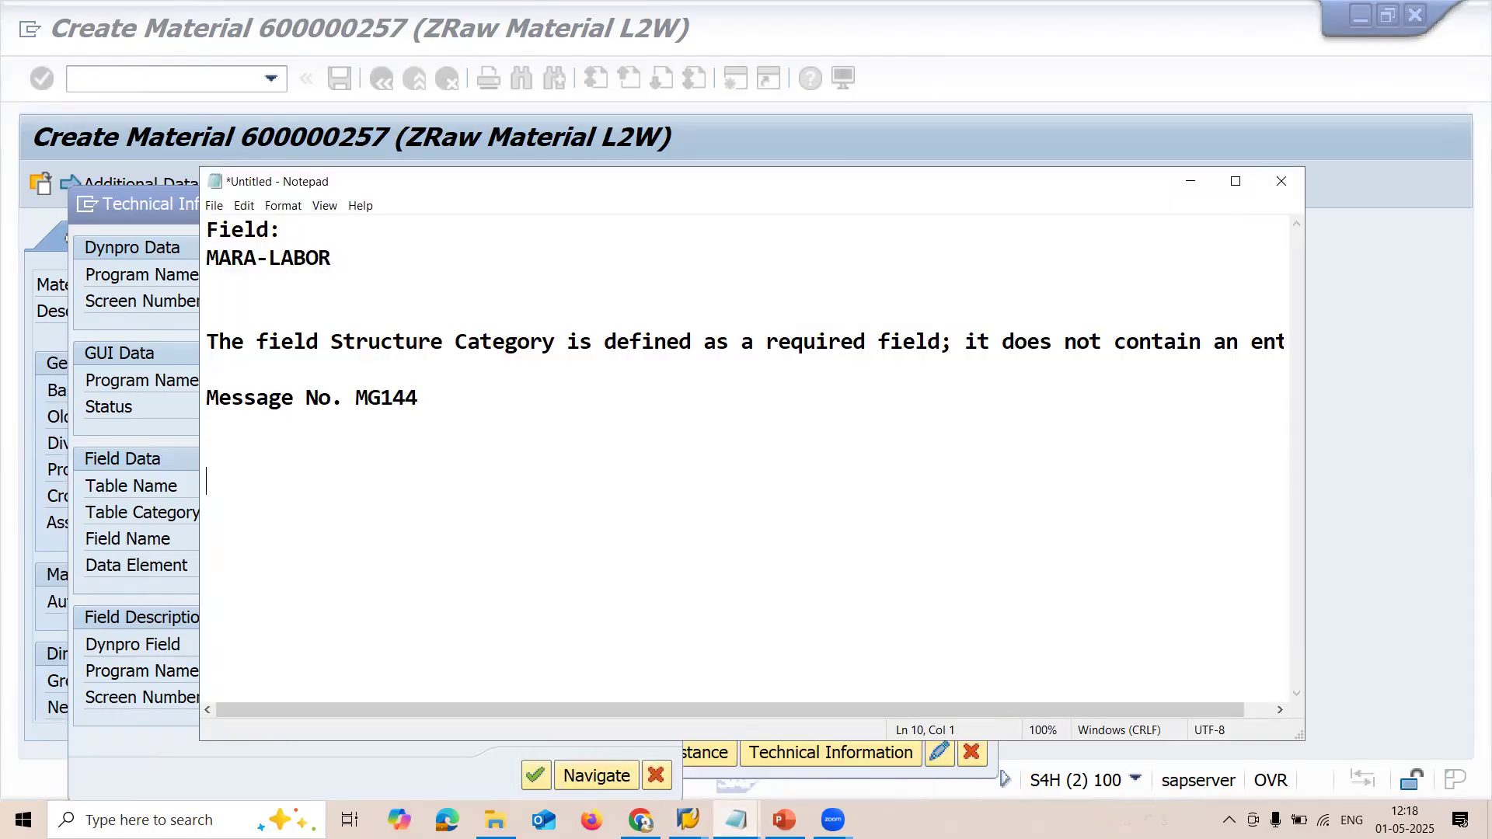
key("ctrl+v")
key("shift+Left")
key("shift+Left")
key("shift+Left")
key("shift+Left")
key("shift+Left")
key("shift+Left")
key("shift+Left")
key("shift+Left")
key("shift+Left")
key("shift+Left")
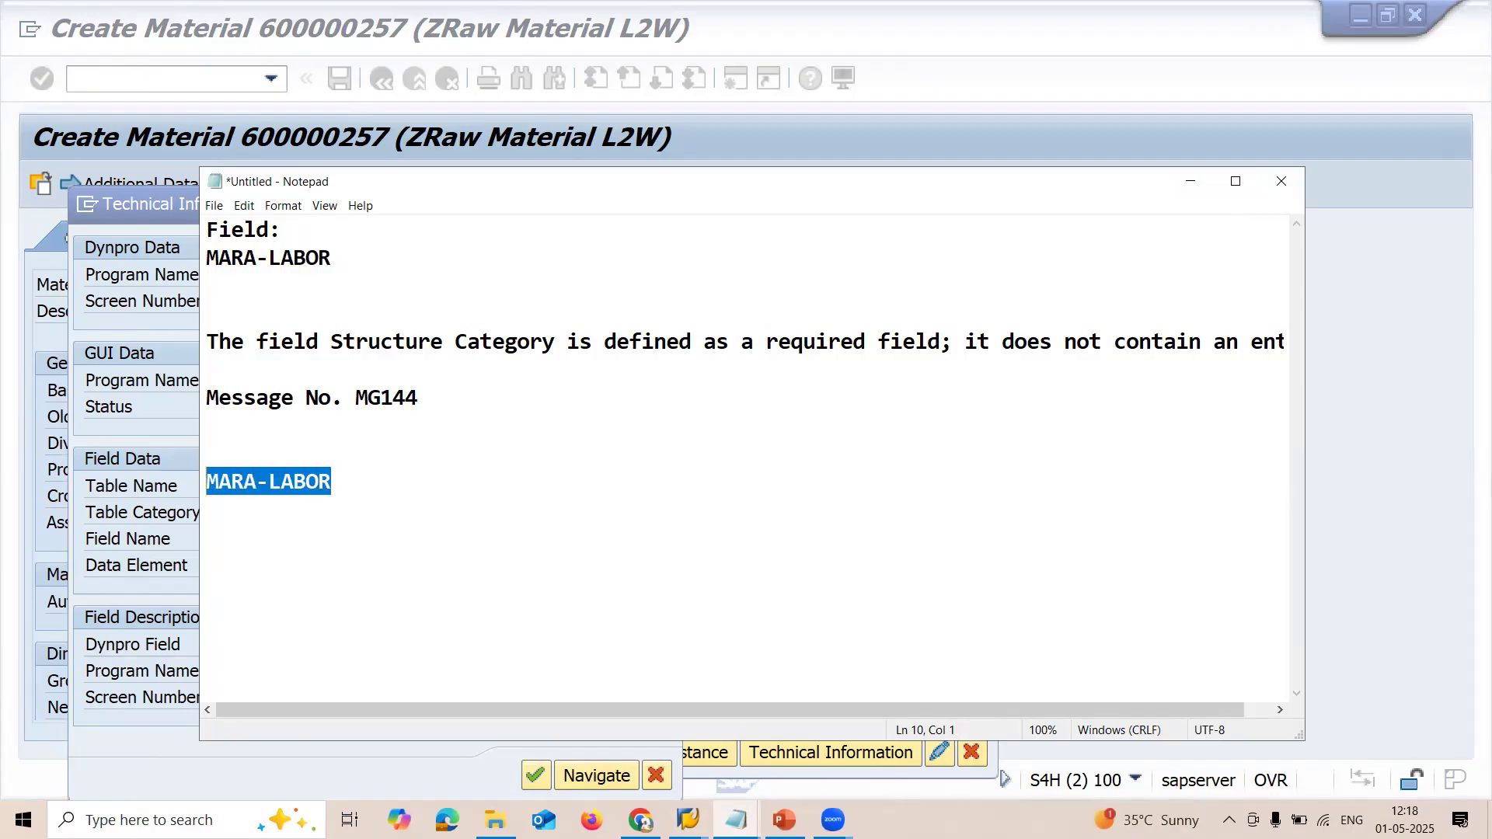
left_click(148, 416)
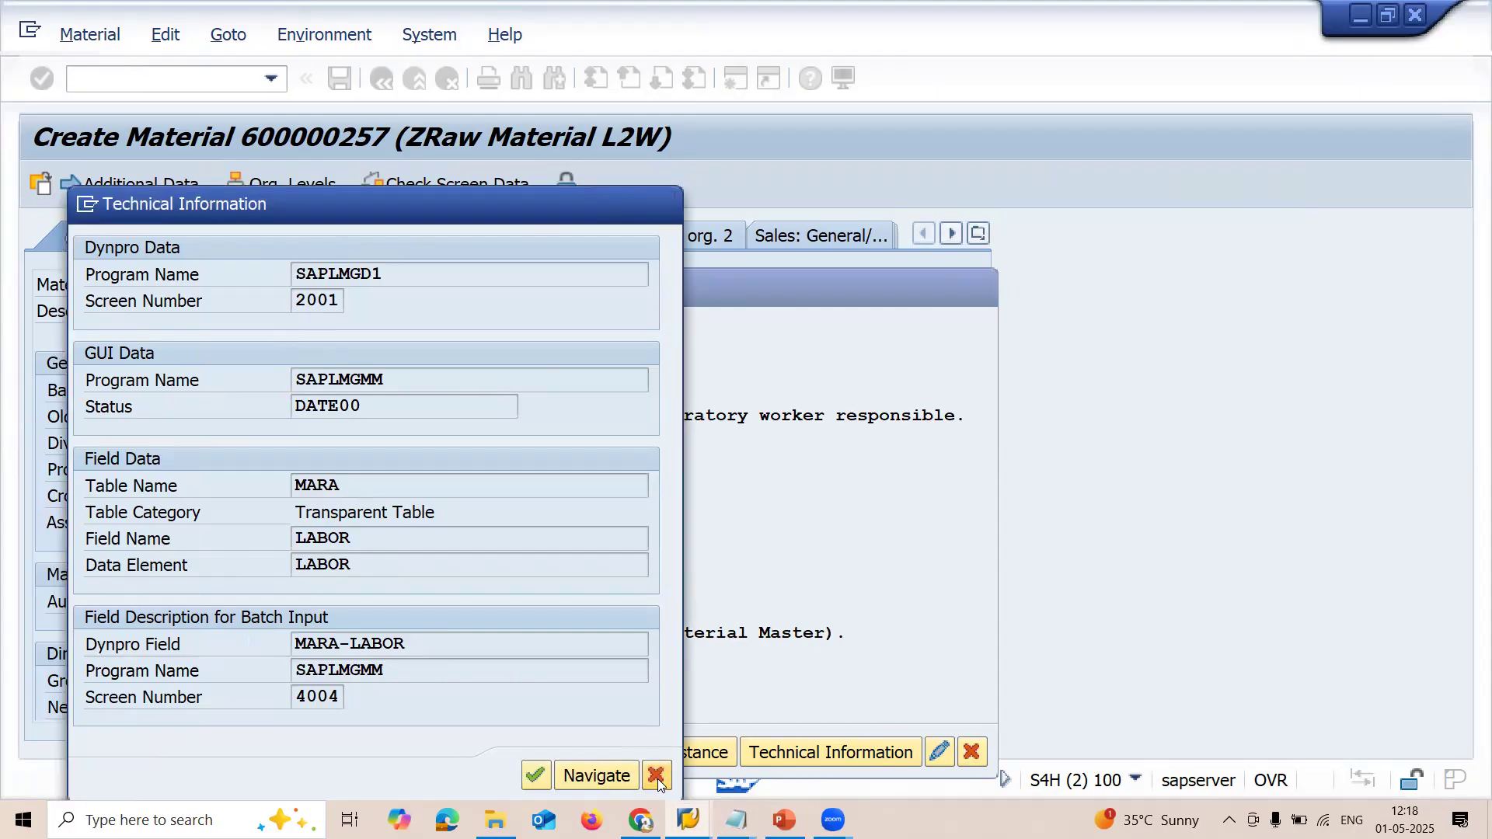
left_click(658, 777)
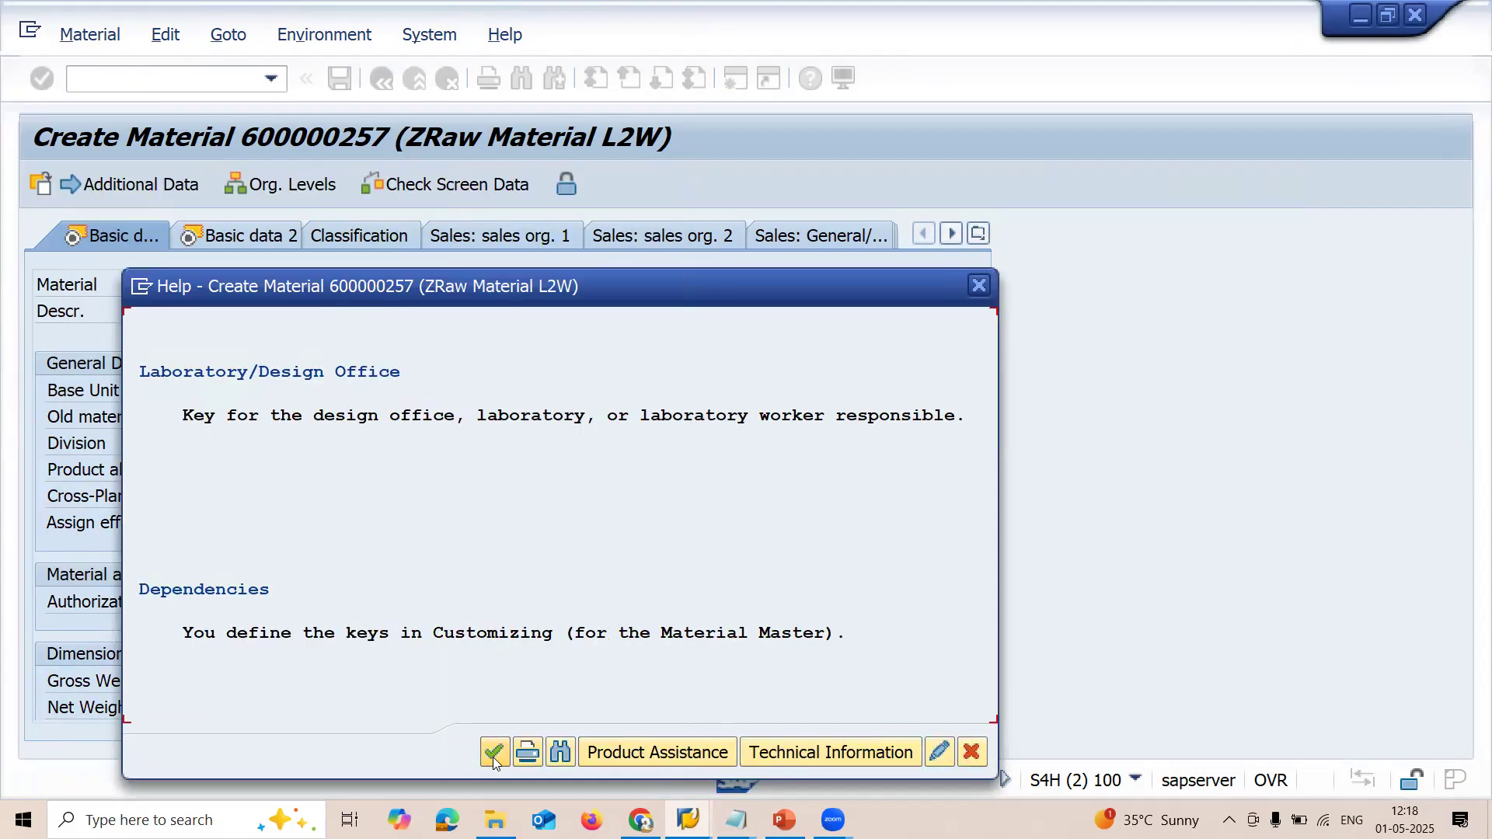
Step: Close the Laboratory/Design Office help and leave material 600000257 with /n
left_click(981, 757)
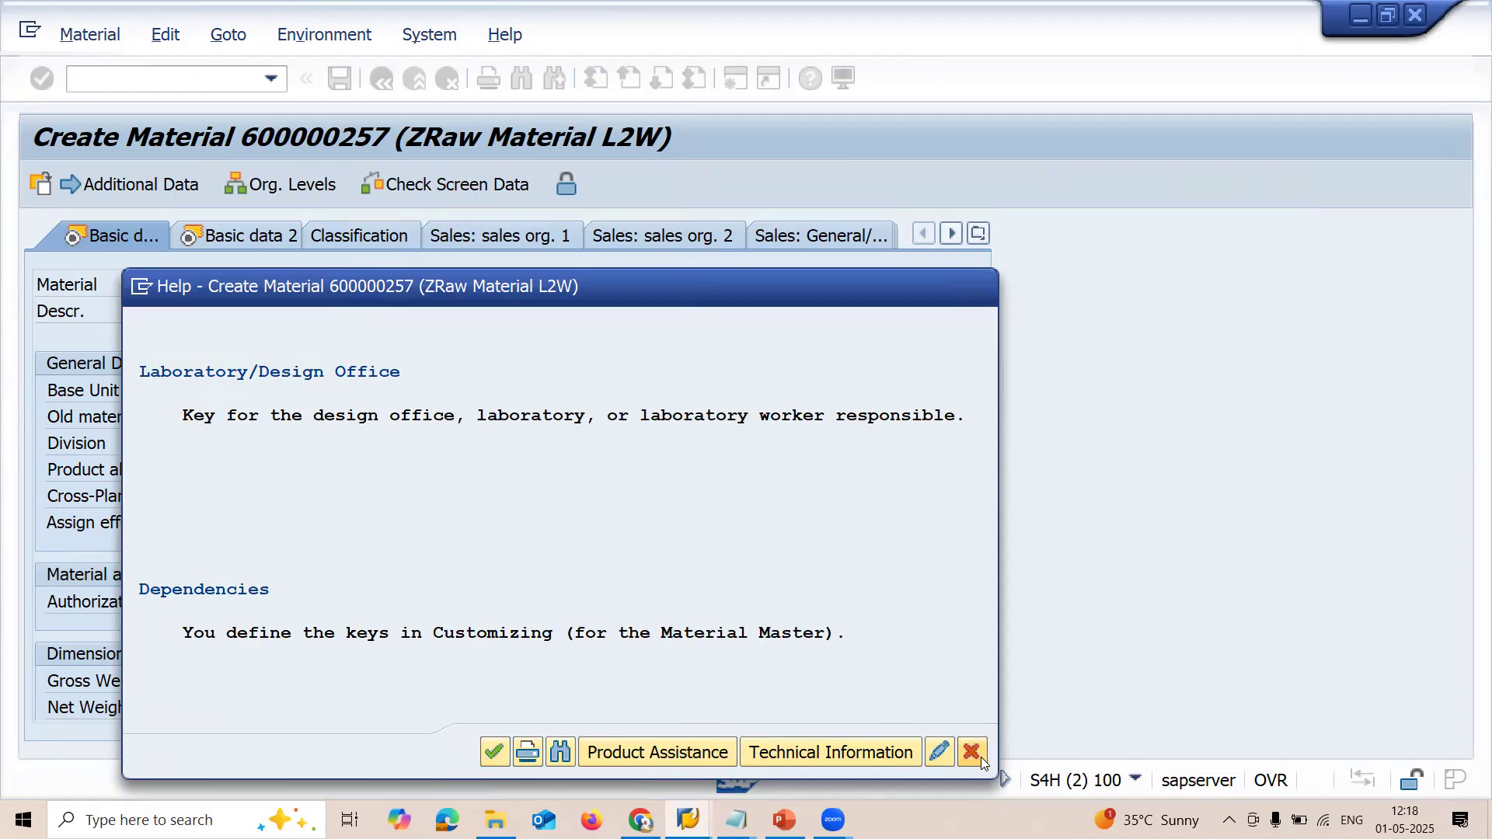
left_click(215, 78)
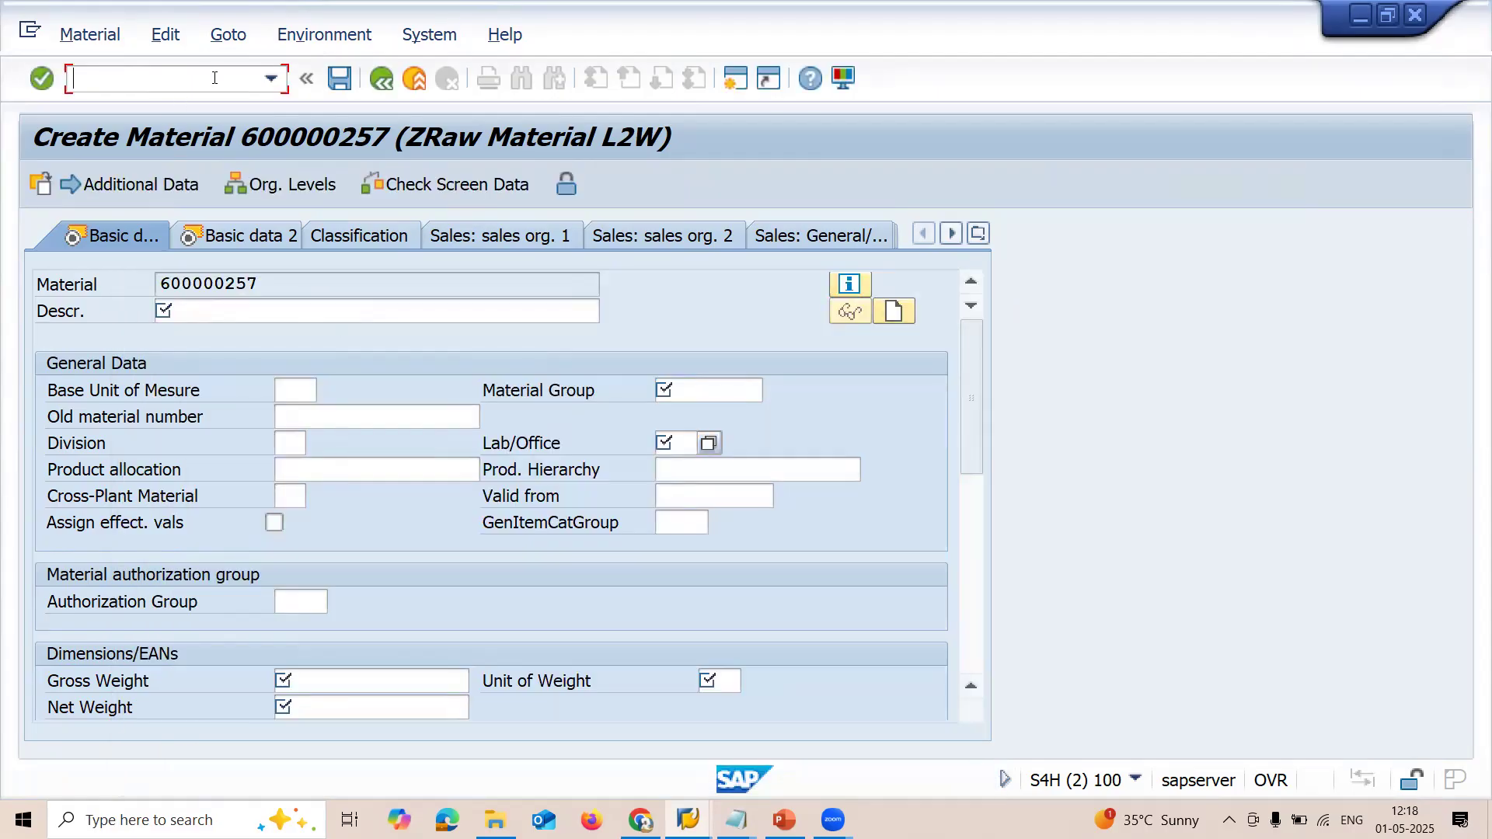
type("/n")
key("Return")
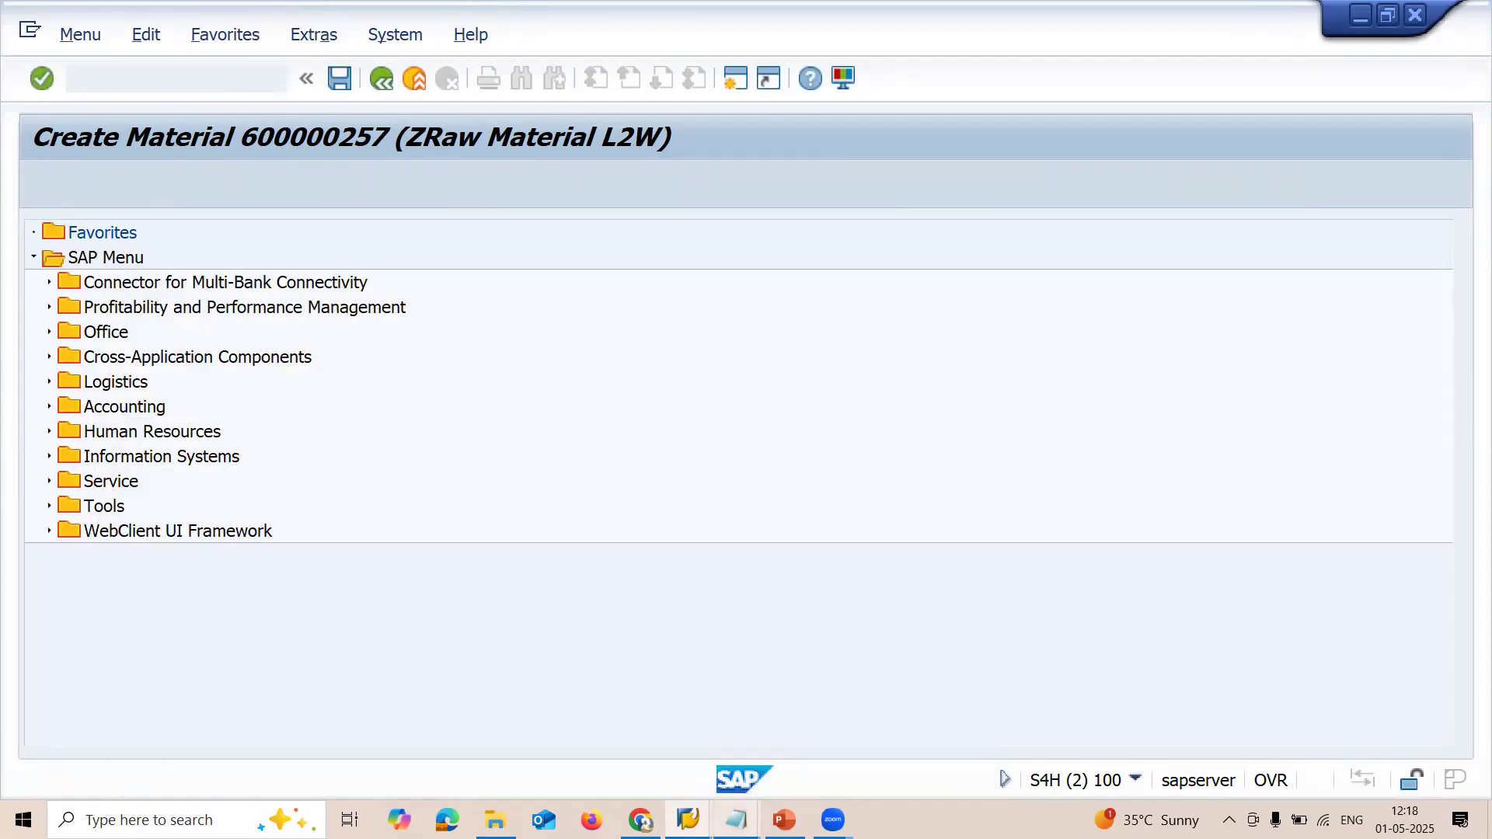
Step: Run OMSR and position the Field Groups list at MARA-LABOR, selection group 10
mouse_move(688, 821)
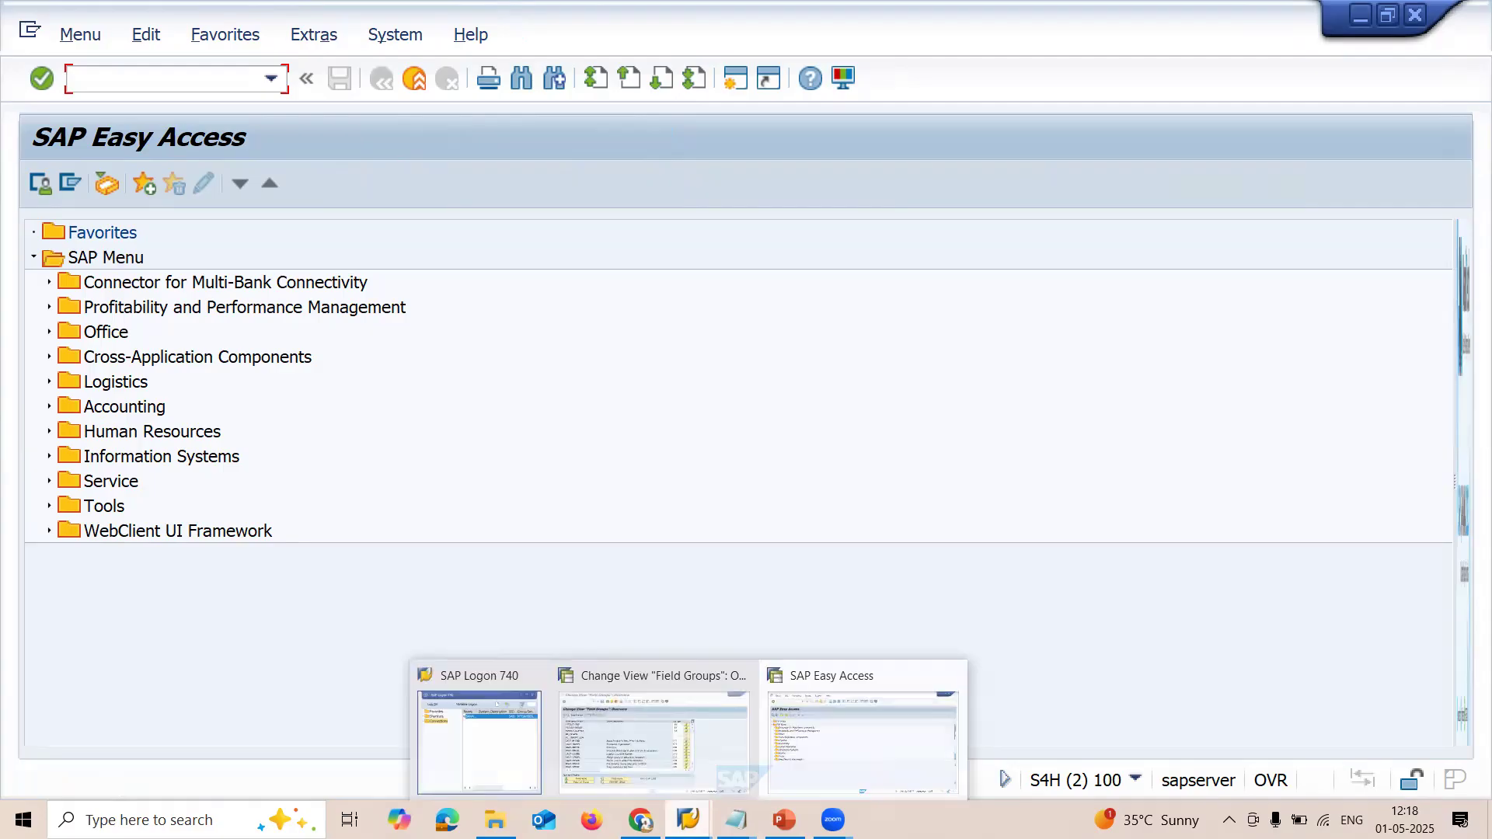
left_click(684, 774)
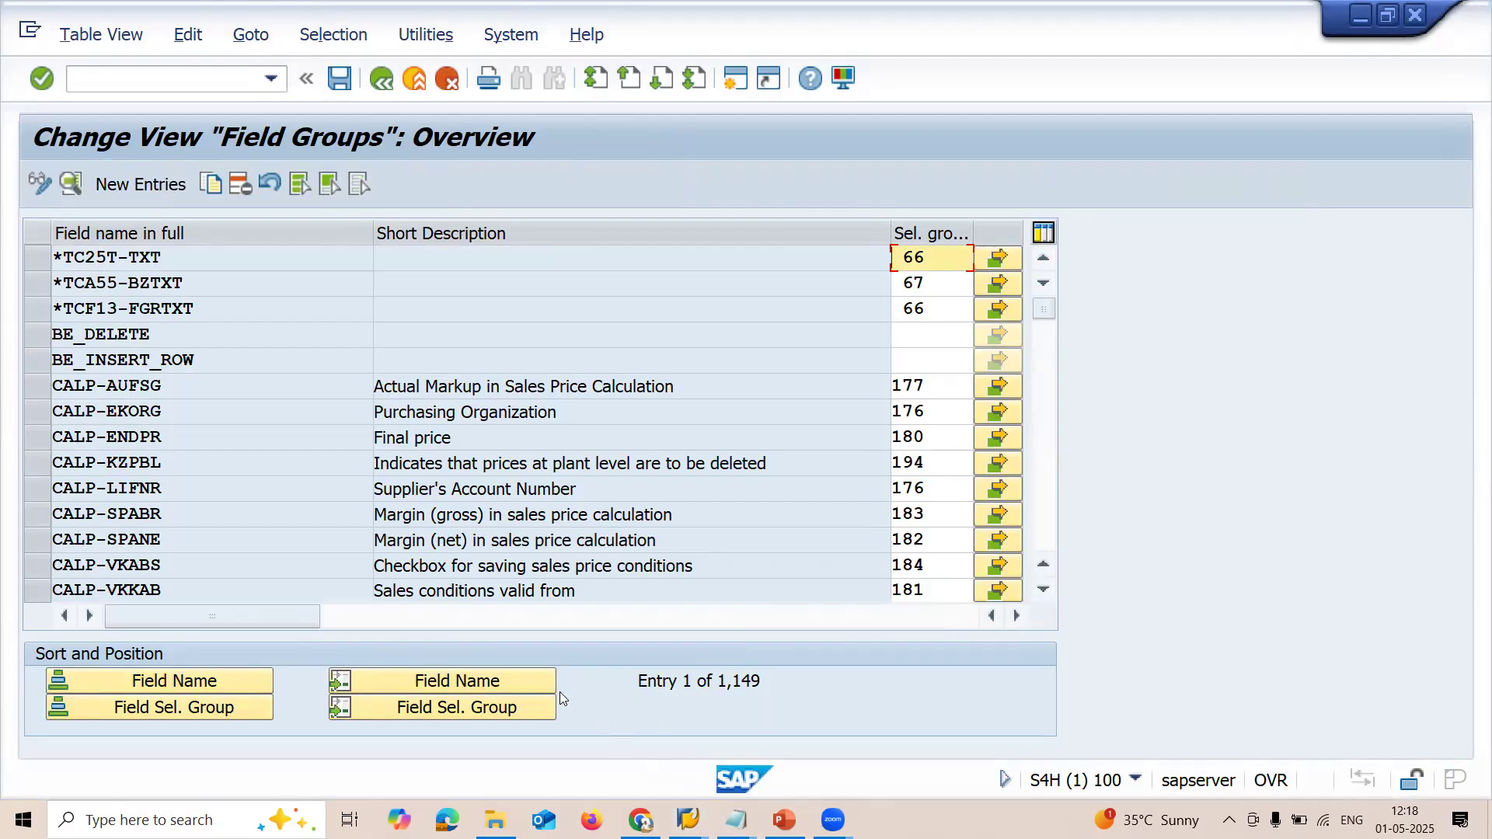
key("alt+Tab")
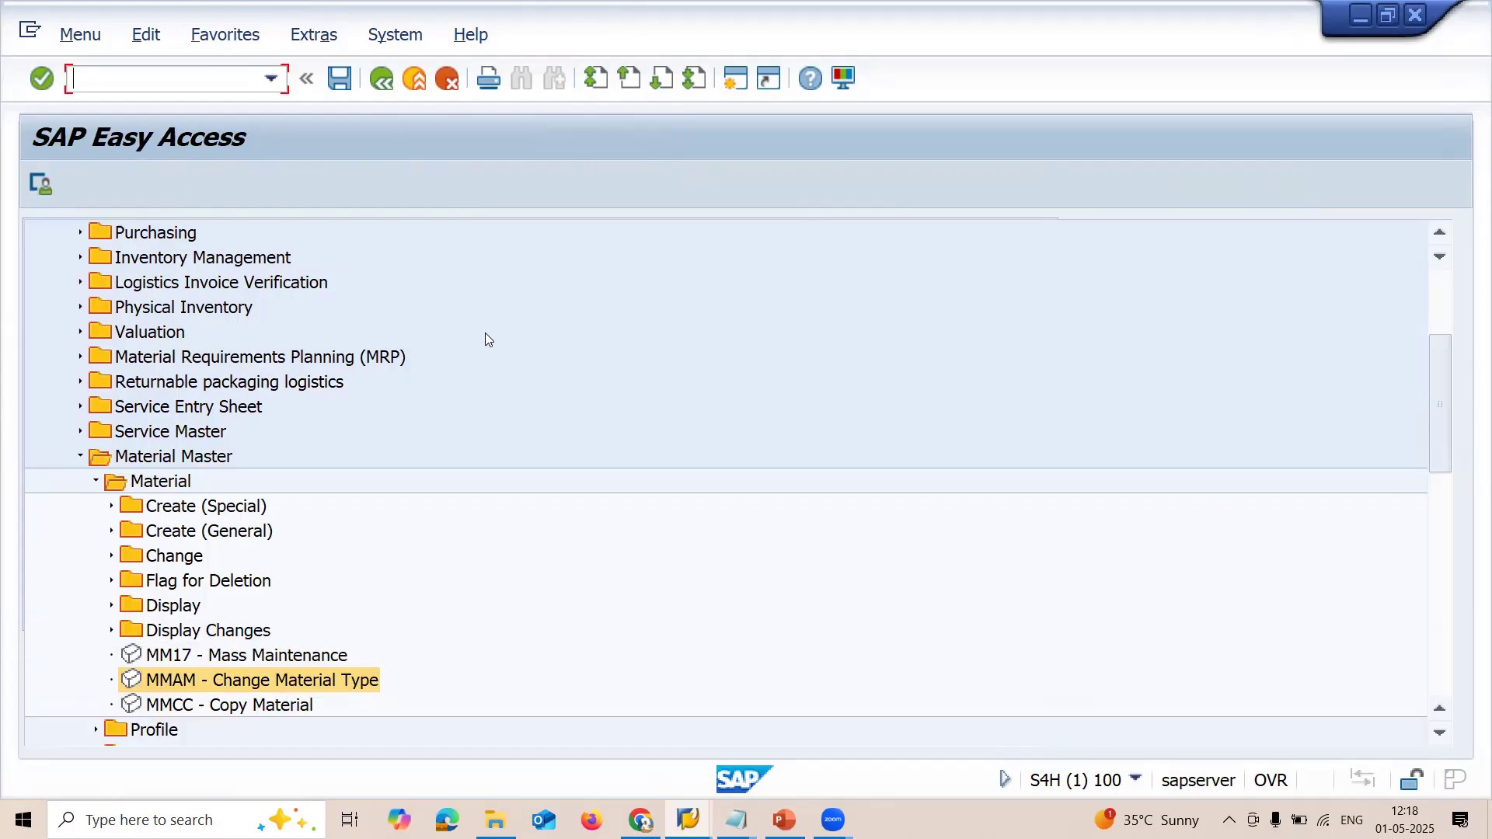
type("OMSR")
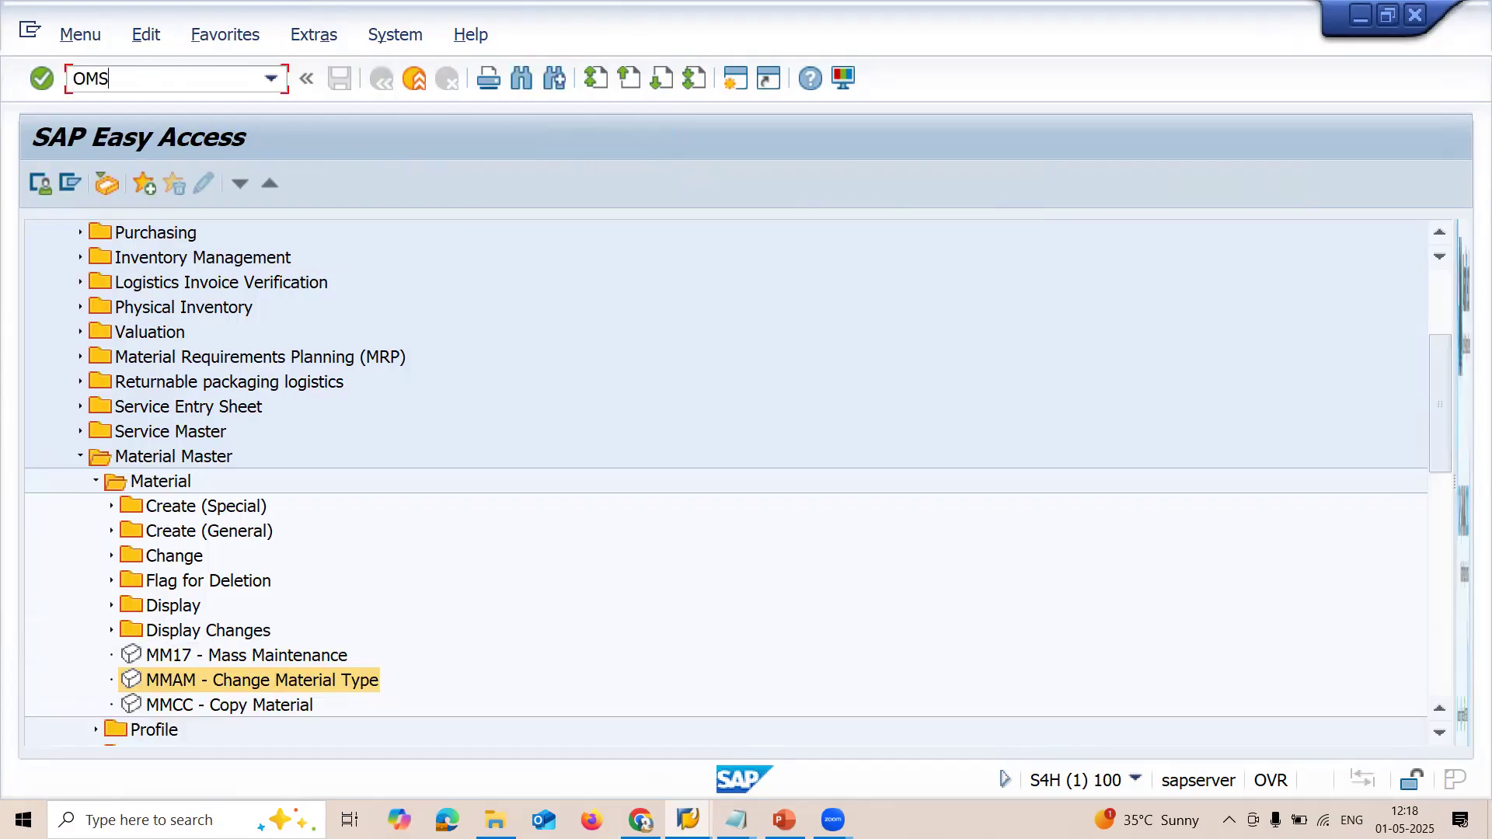
key("Return")
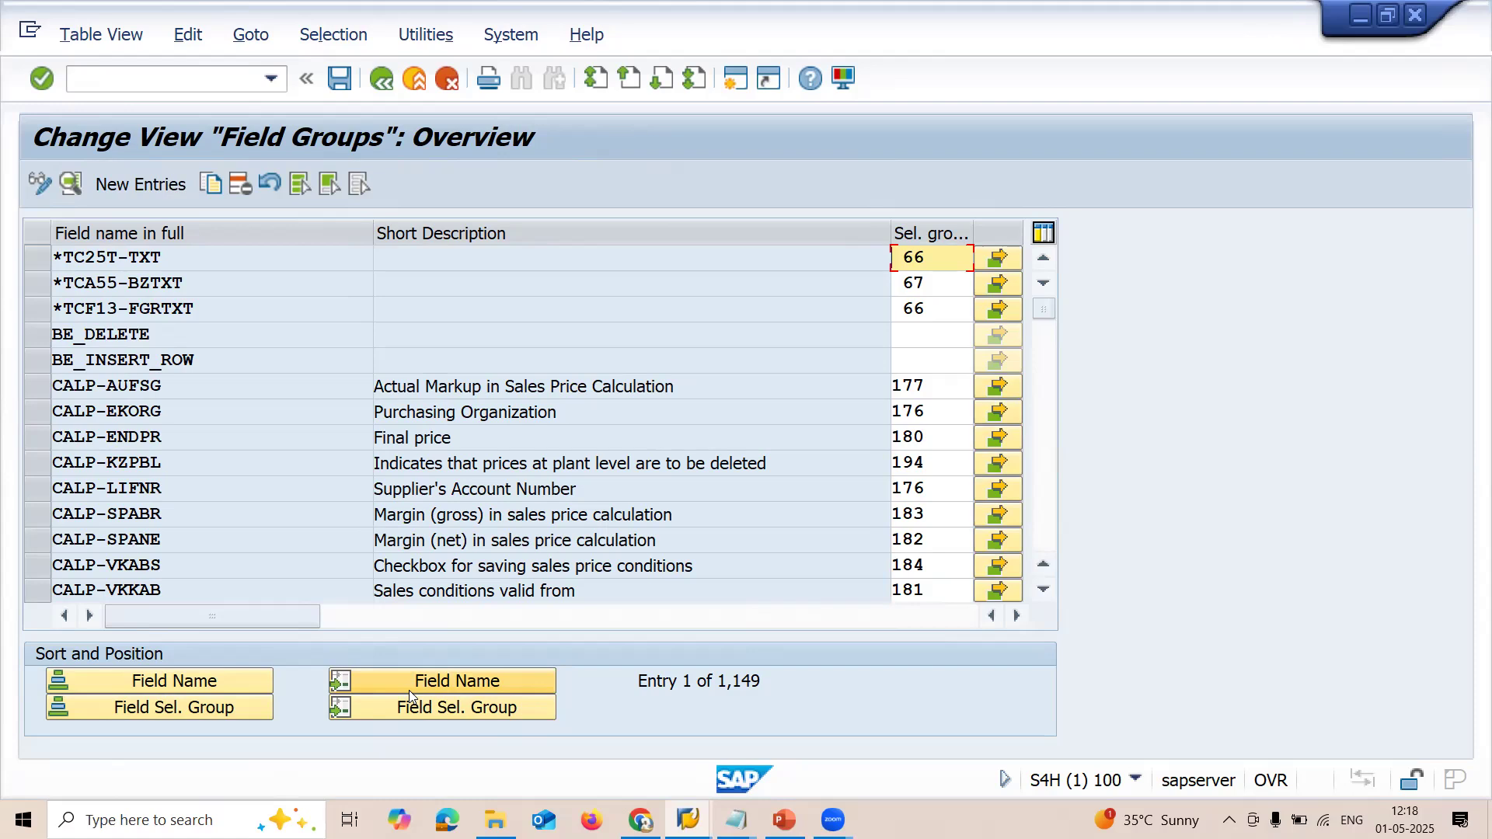
left_click(409, 690)
left_click(408, 690)
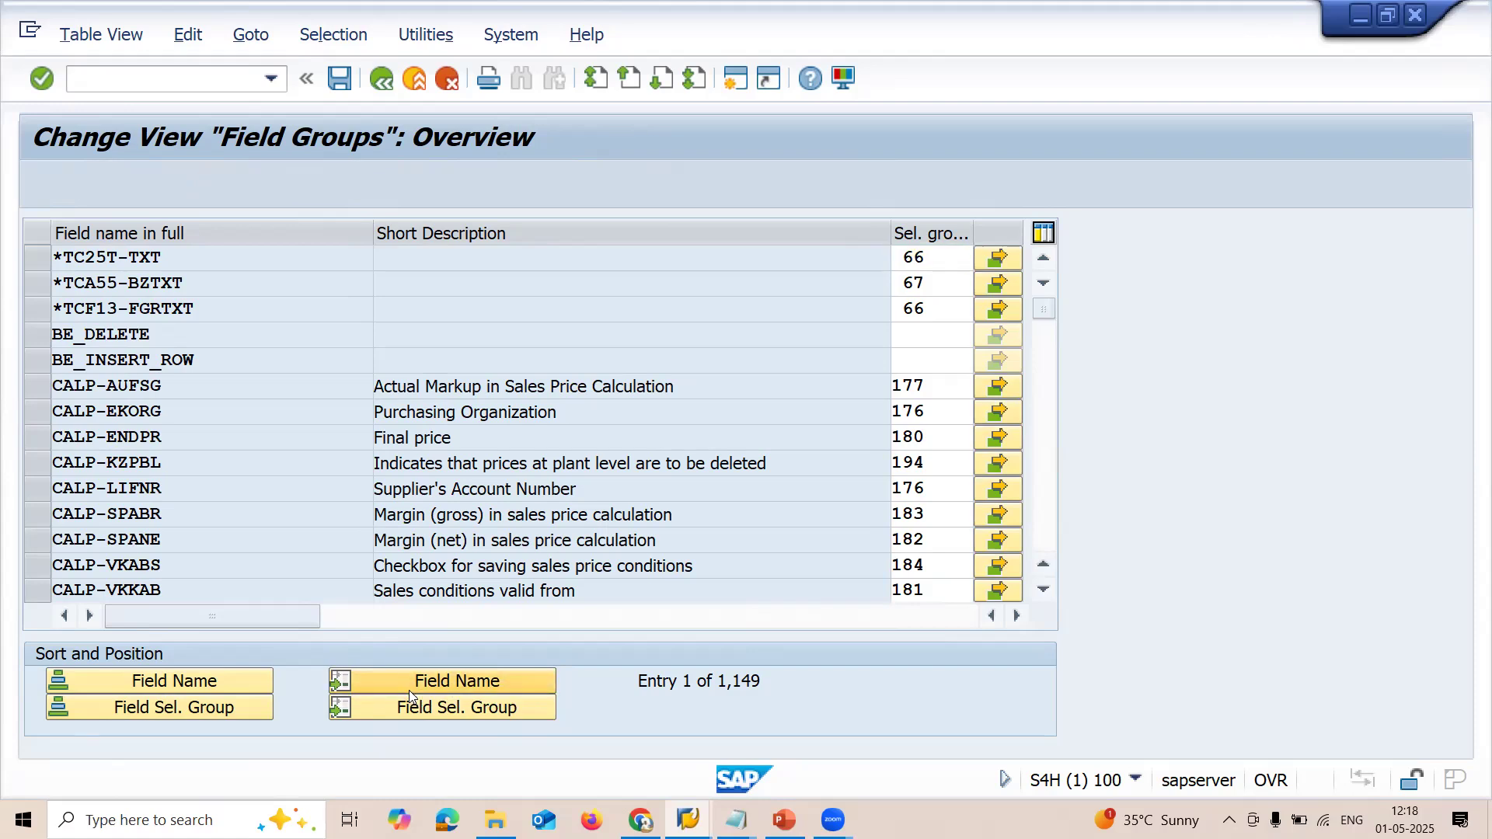
type("MARA-LABOR")
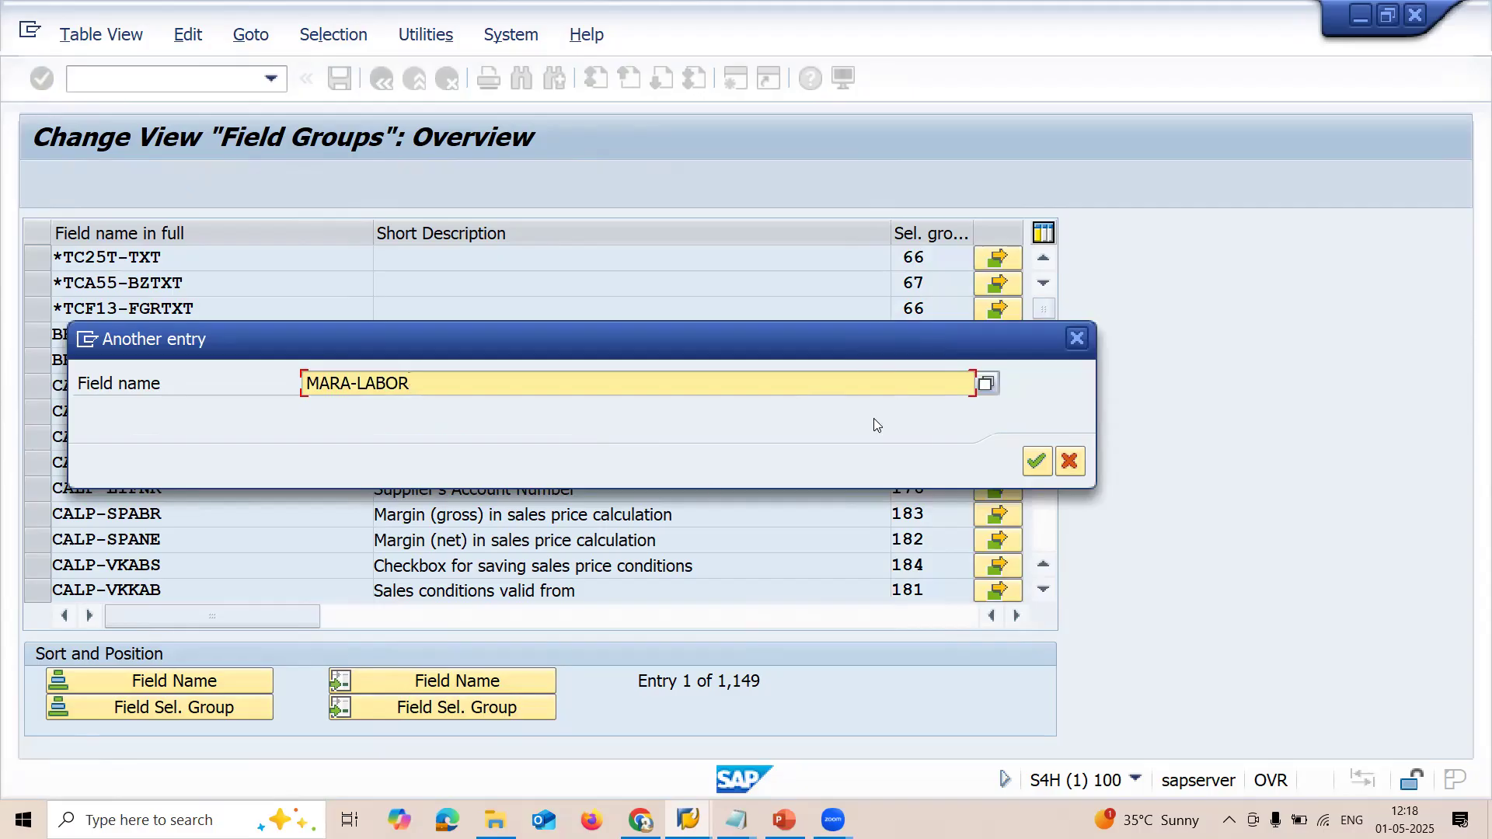
left_click(1037, 463)
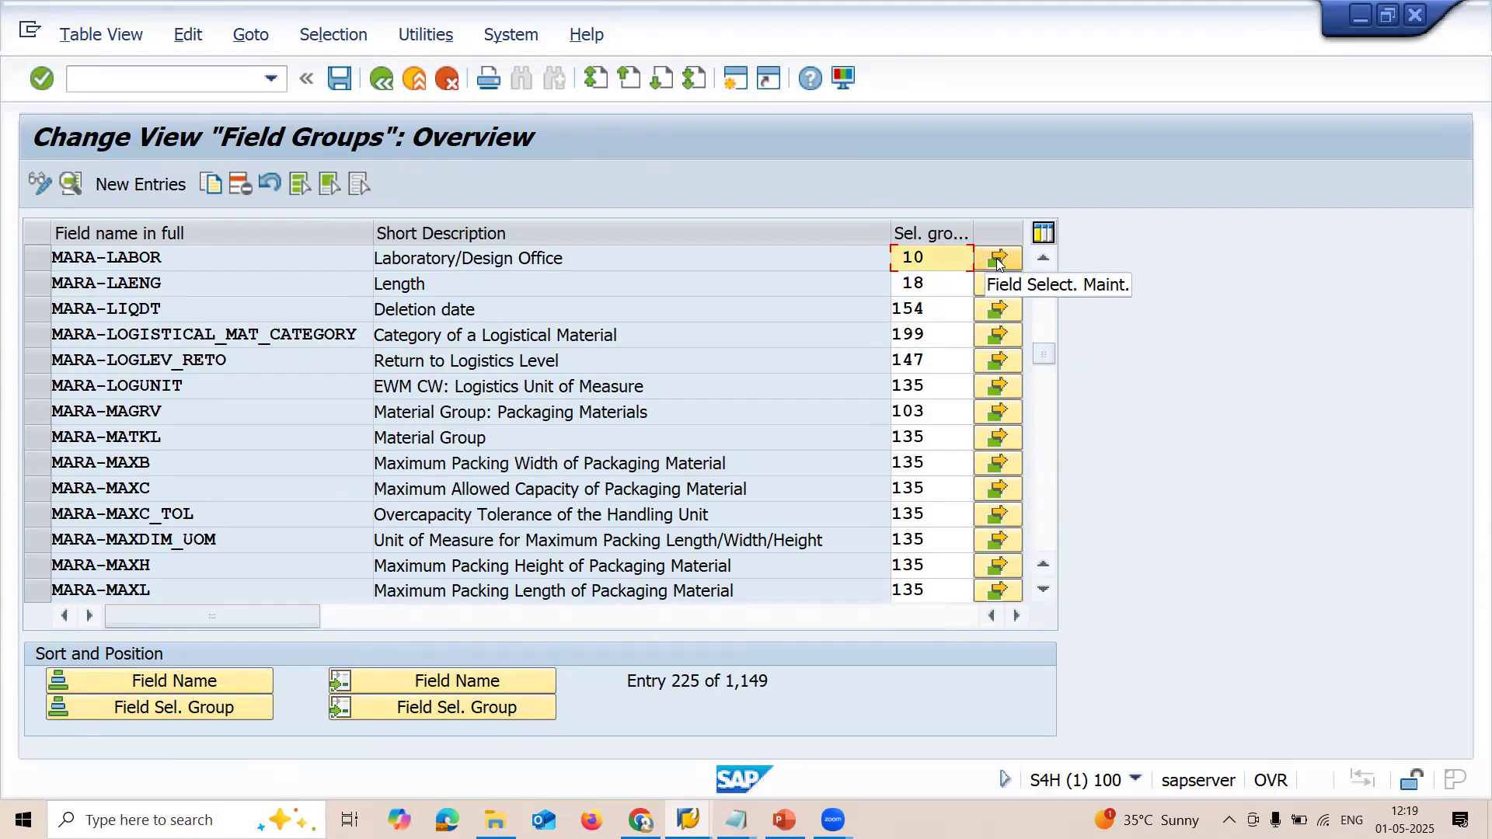
Step: Open field selection for group 10 and jump to the MM01 field reference
left_click(999, 258)
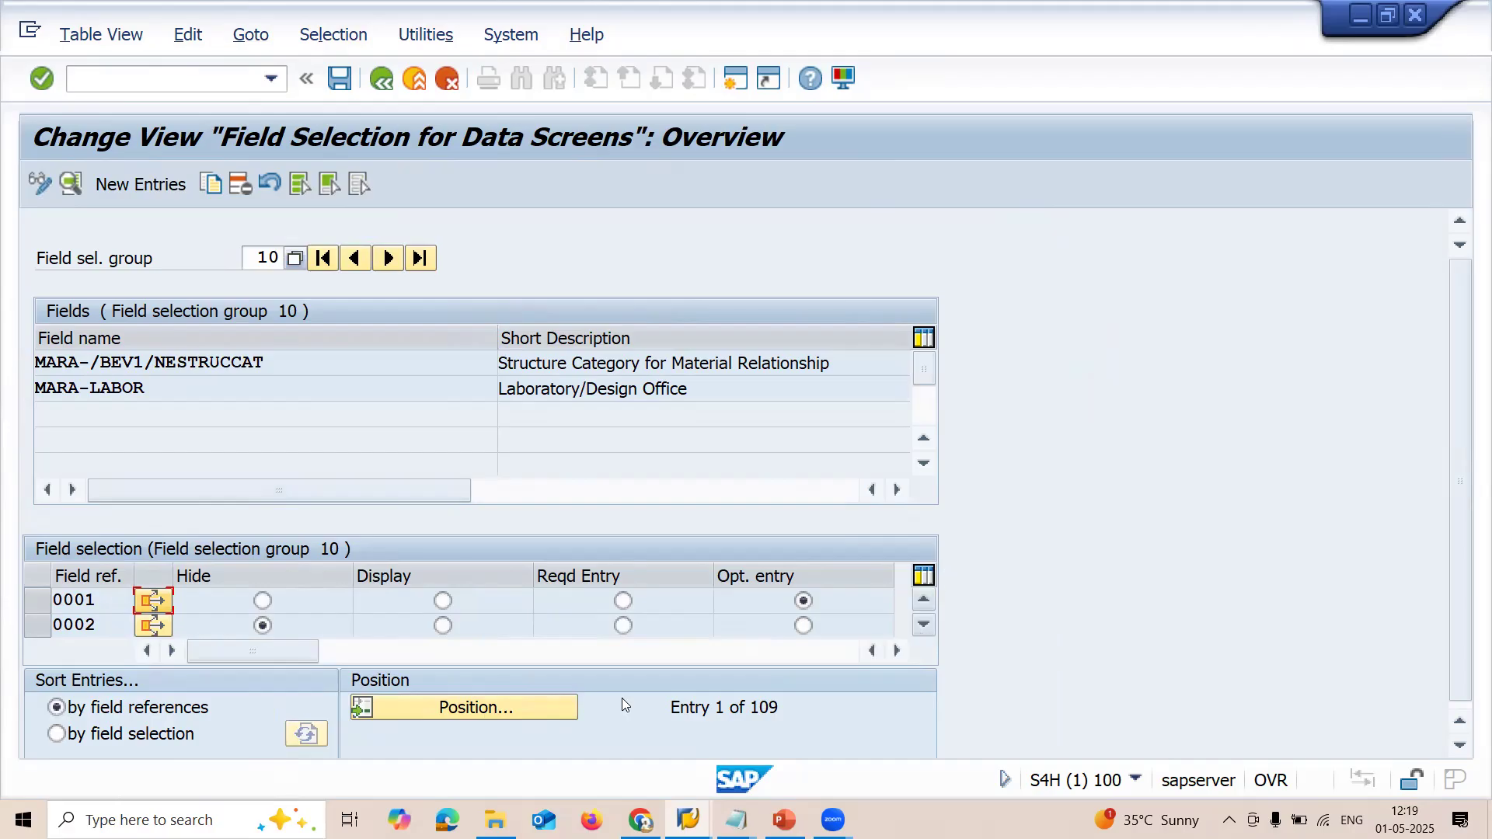
left_click(924, 625)
left_click(522, 703)
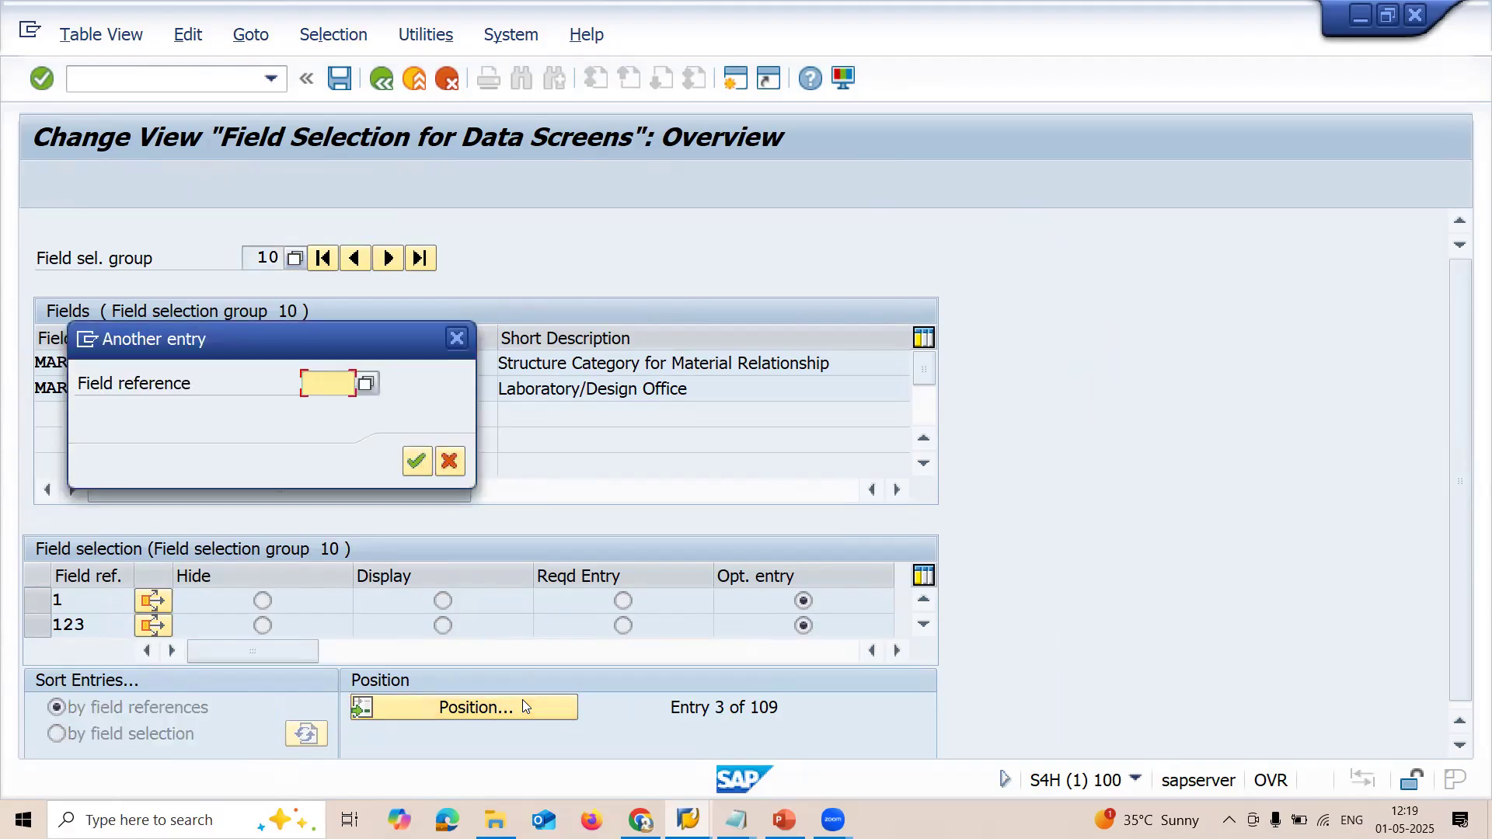
type("MM01")
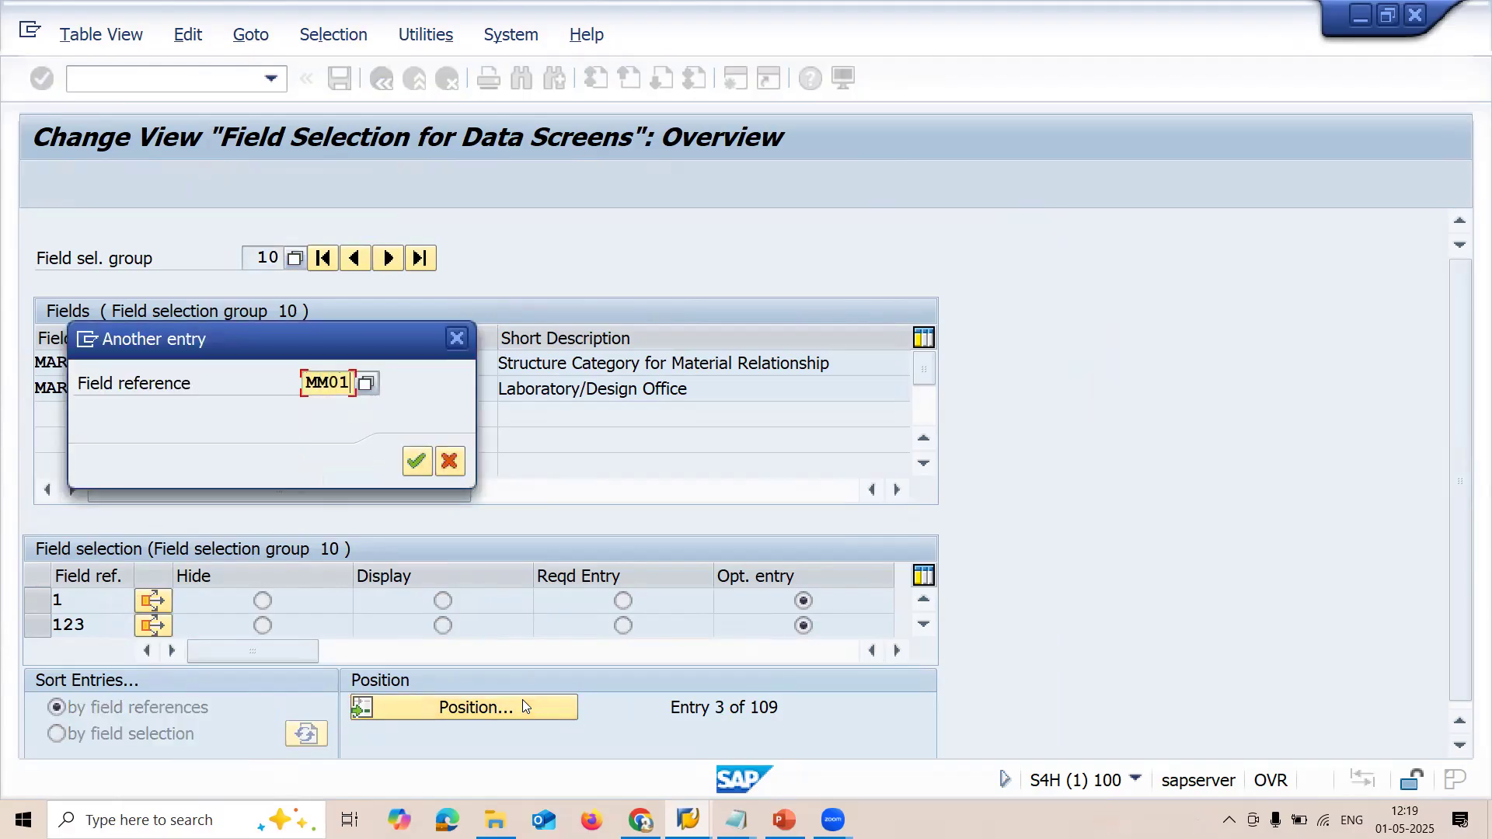
key("Return")
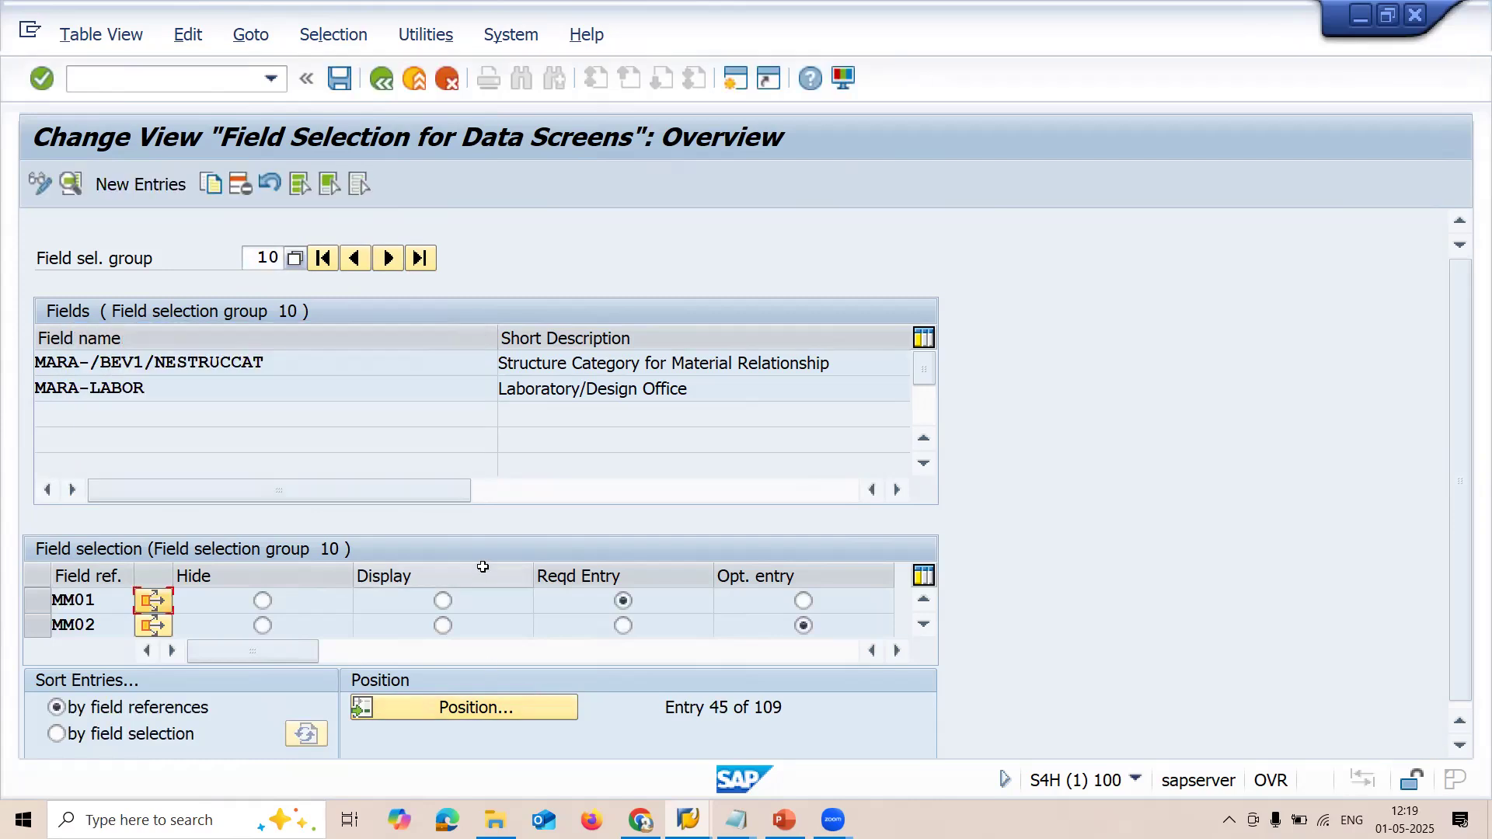
Step: Save the group 10 field selection change under a customizing request, then start /NMM01
left_click(340, 79)
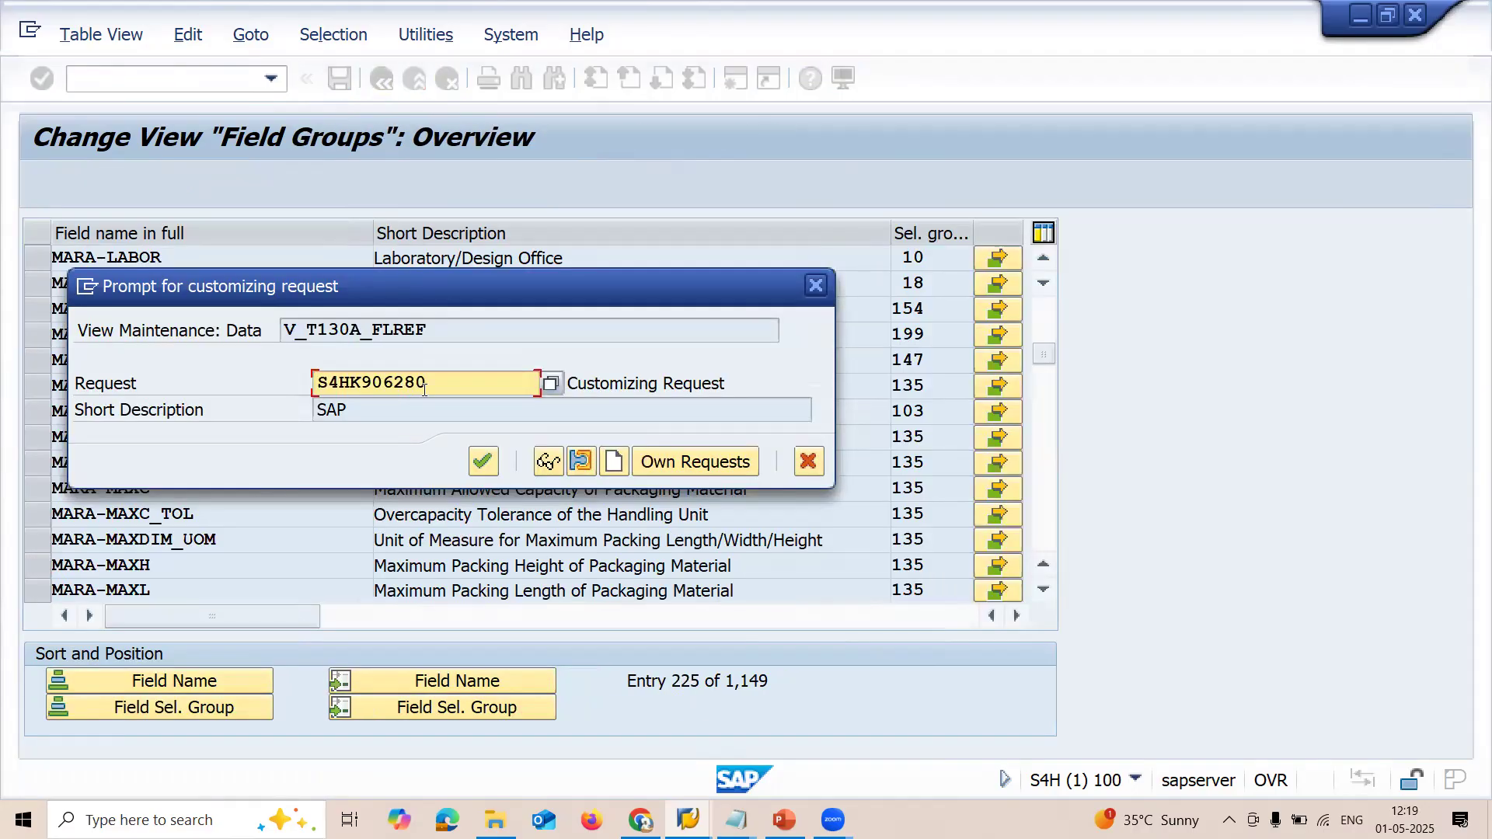
left_click(483, 462)
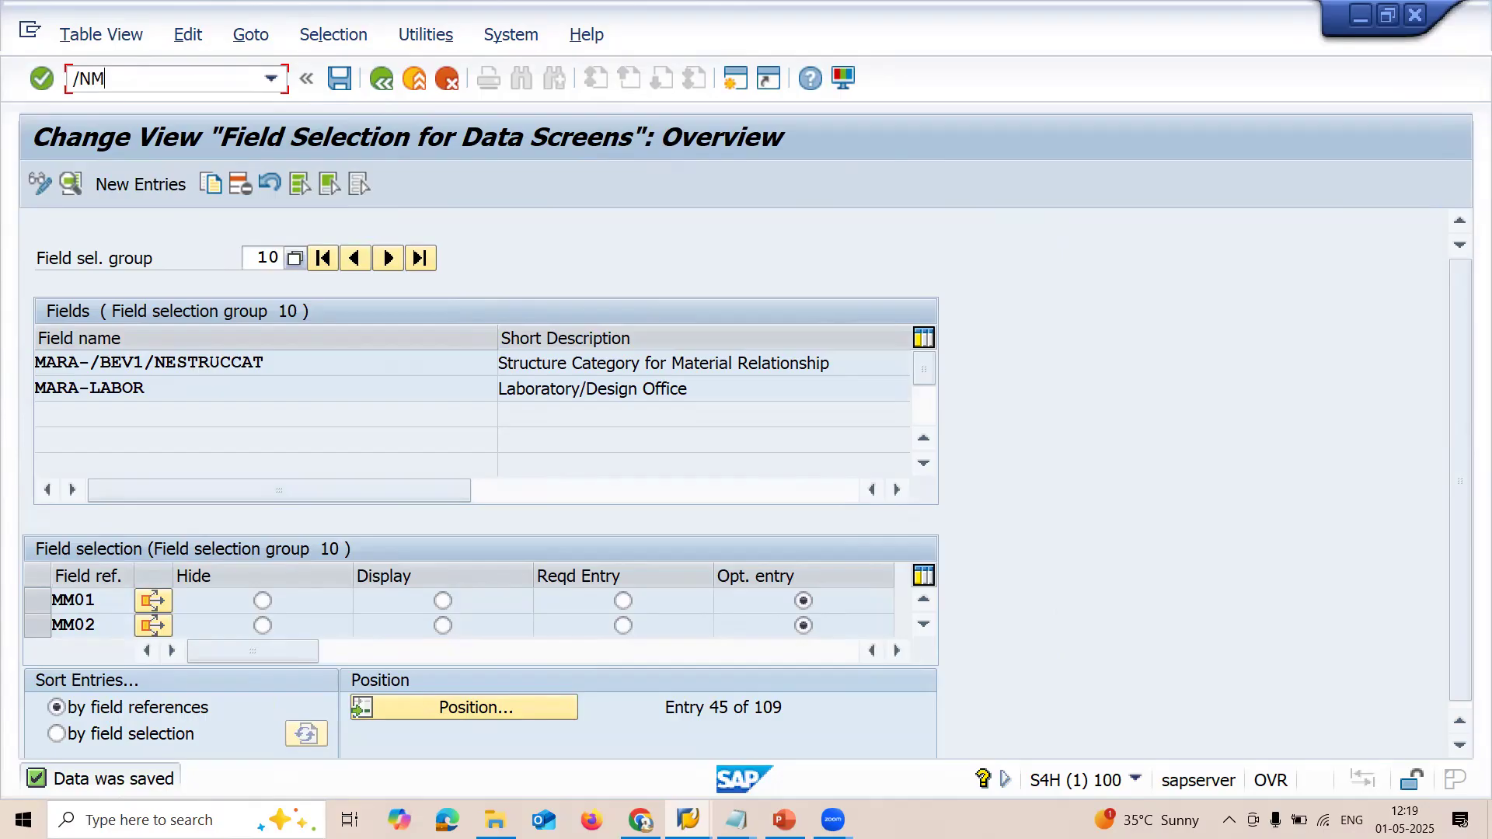
left_click(140, 75)
type("/NMM01")
key("Return")
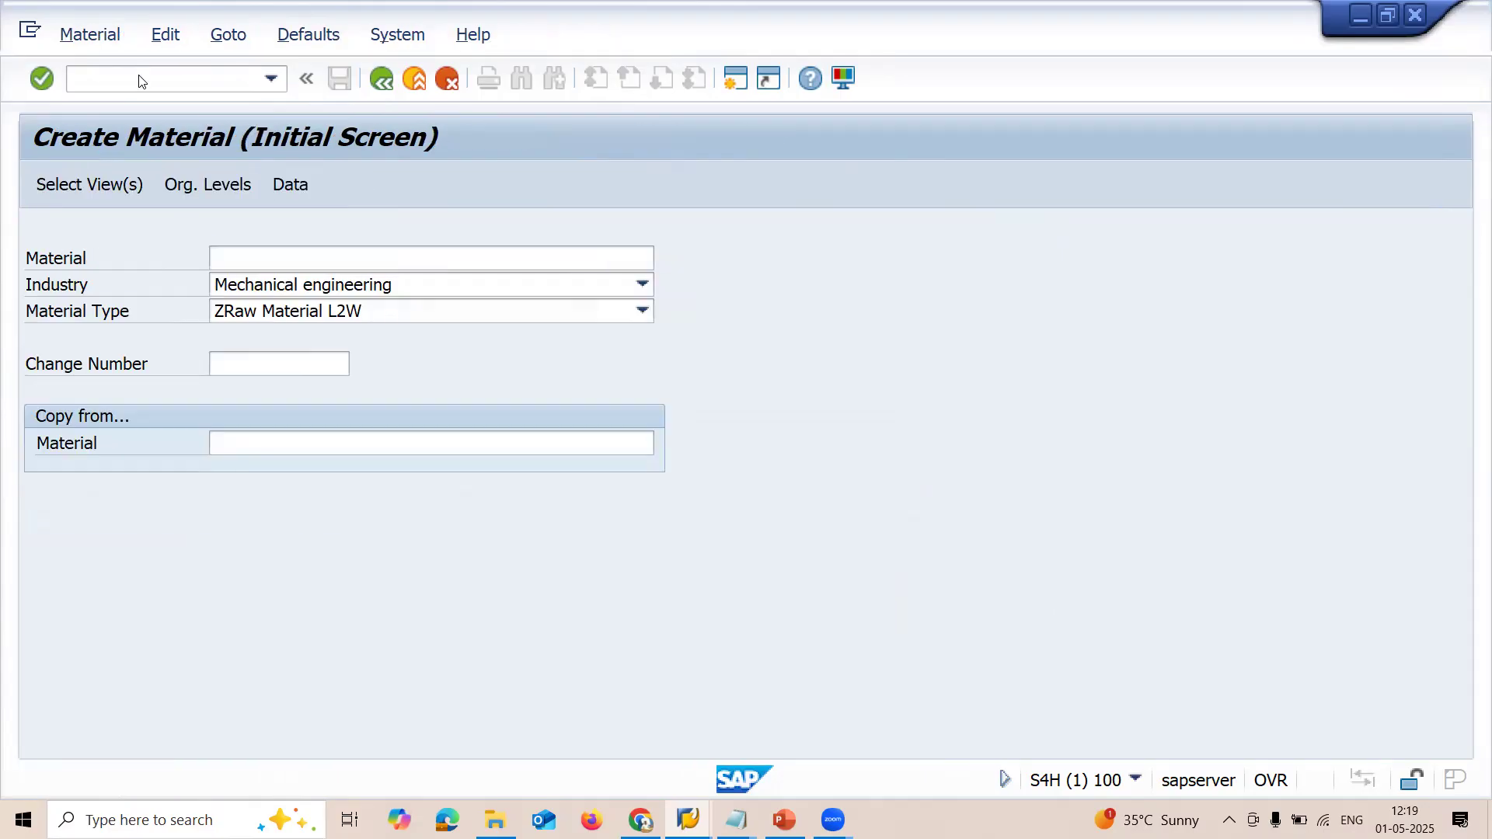
Step: Confirm plant FR10 and enter description SUGAR 1 QUALITY, material group BU0001 and unit TO
key("Return")
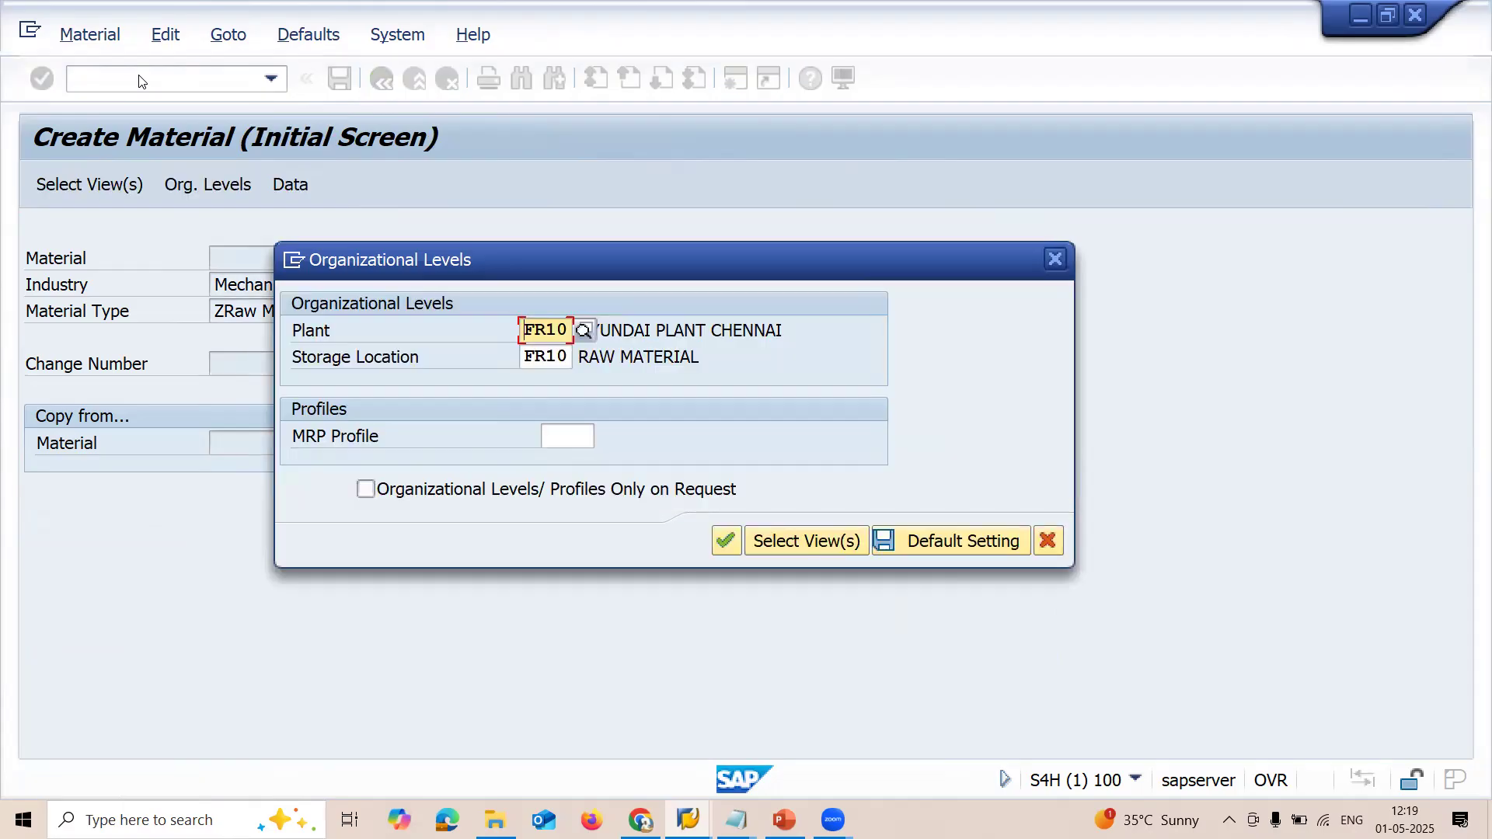
key("Return")
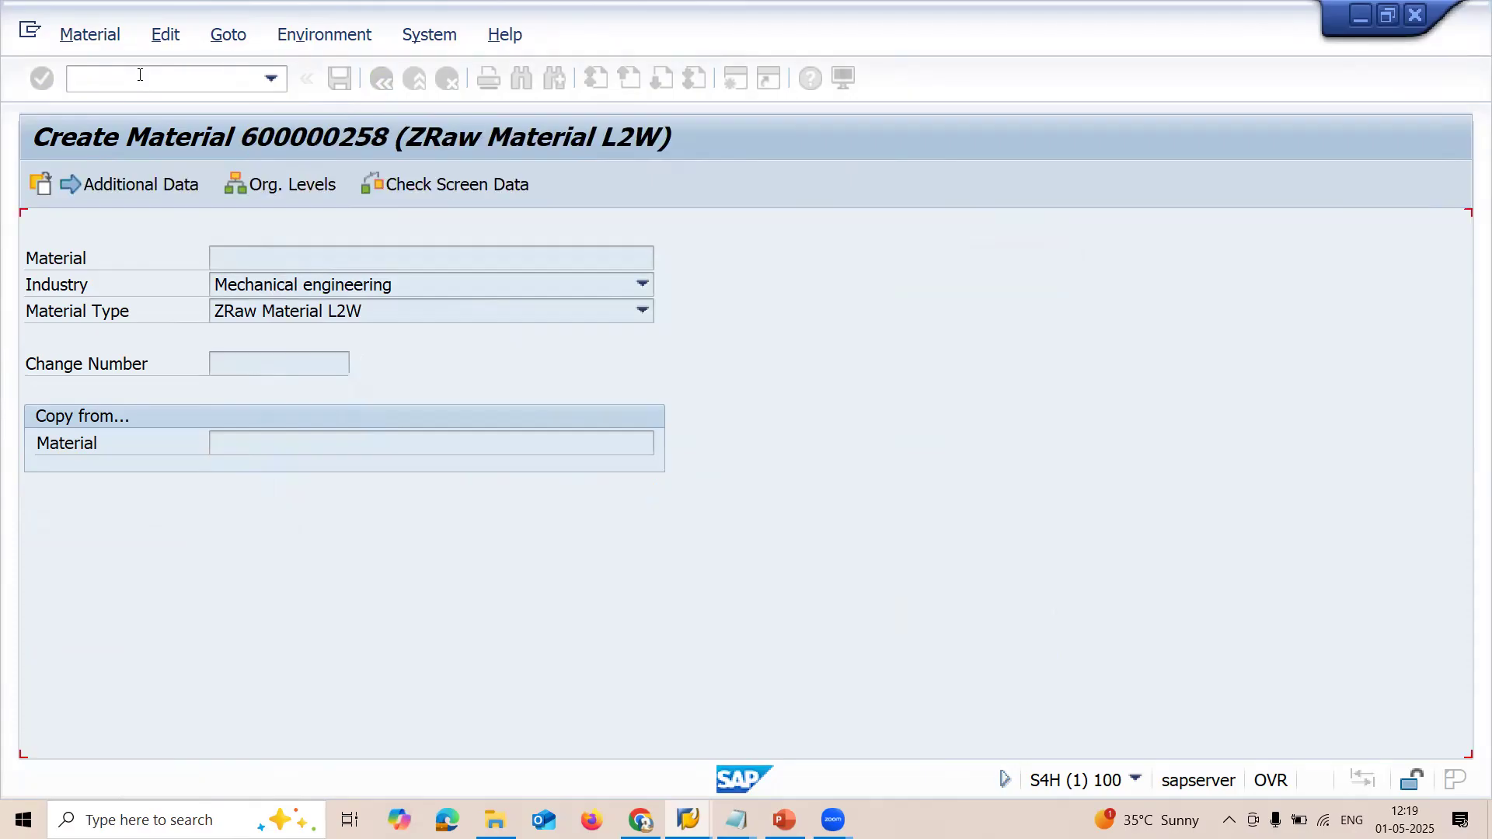
type("S")
key("Return")
key("Return")
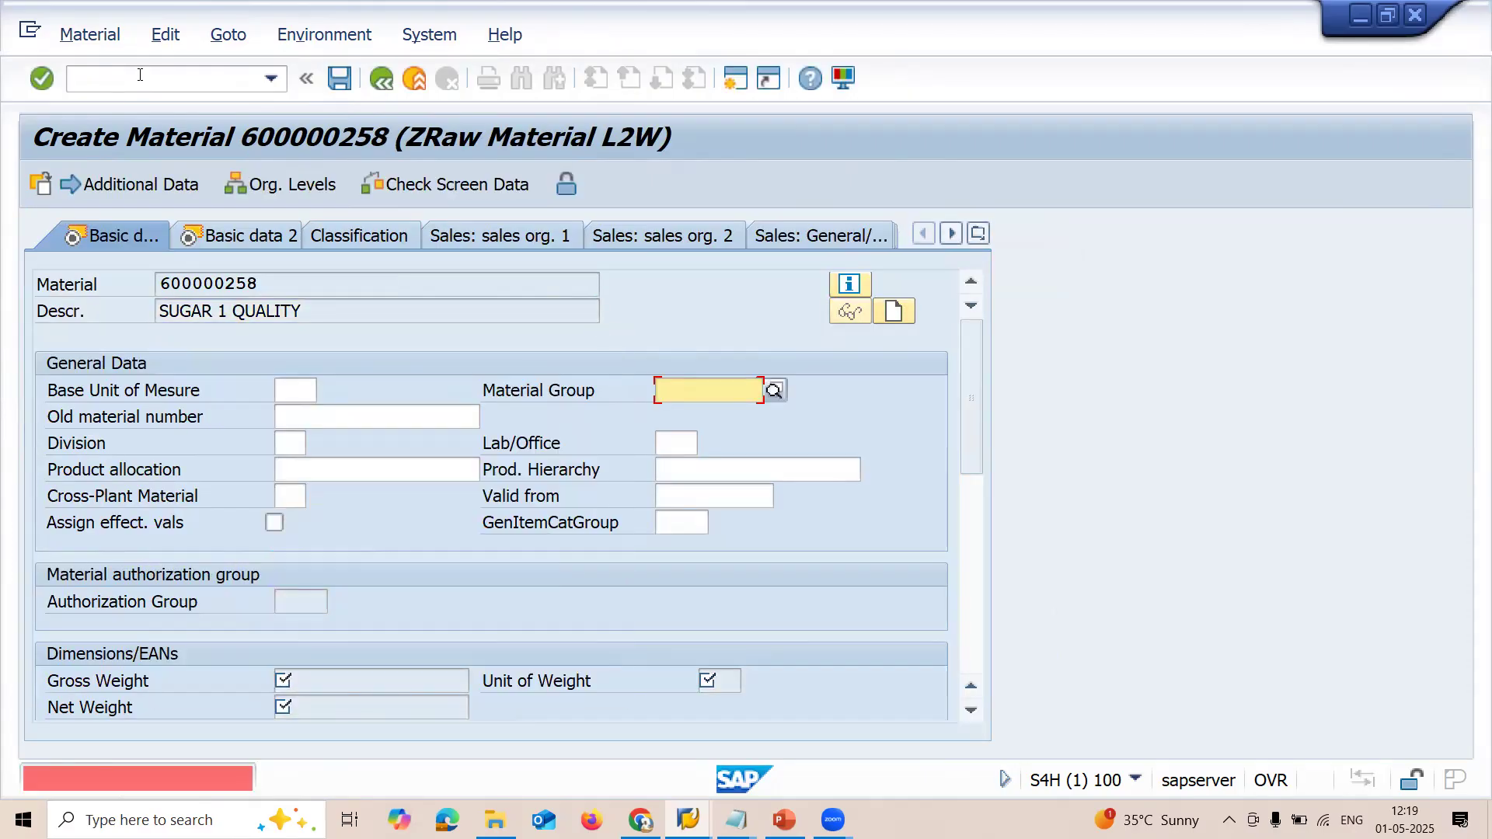
key("Return")
key("Return")
type("TO")
key("Return")
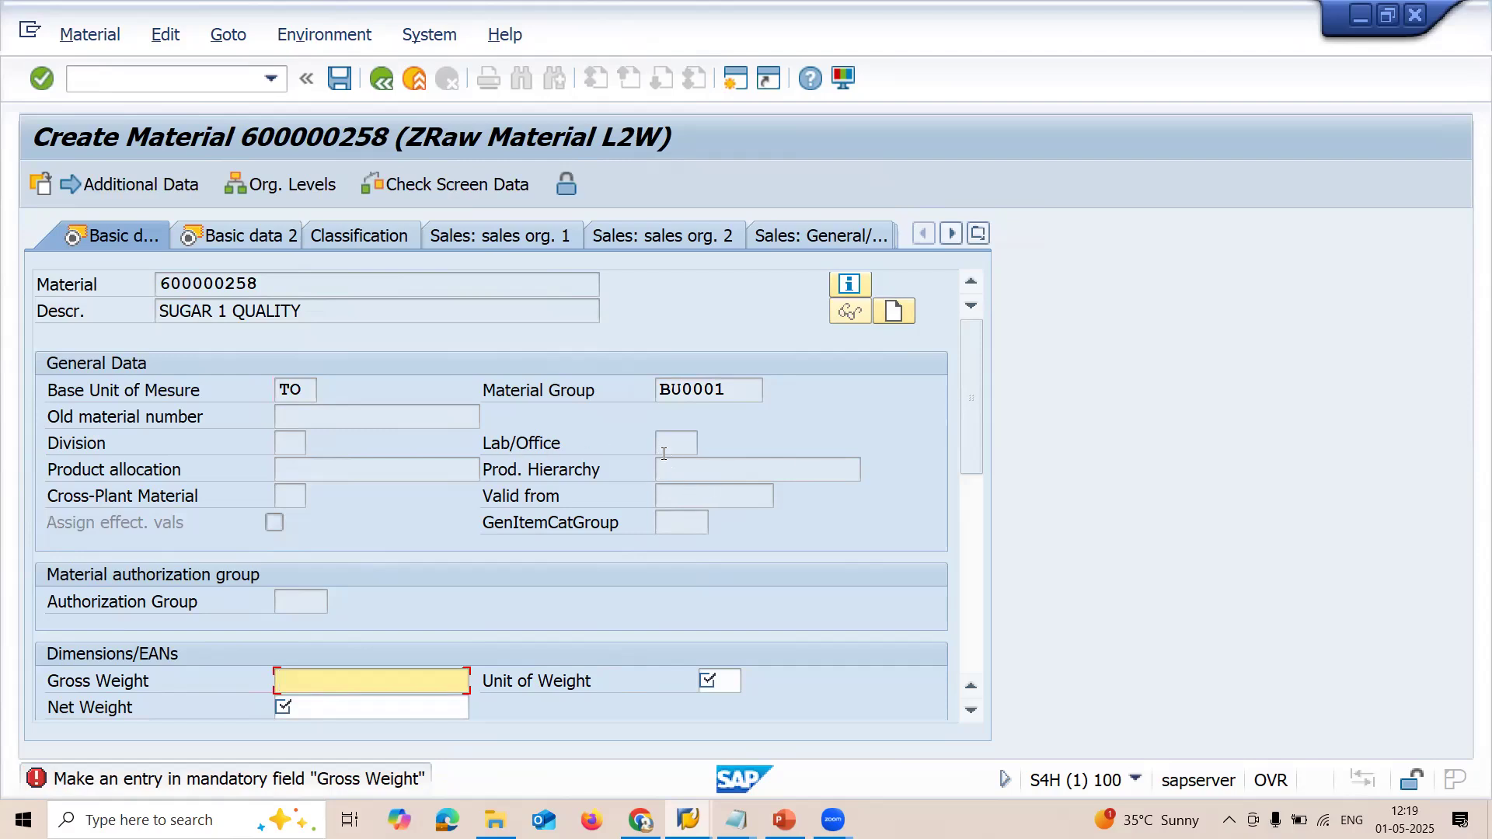
Step: Enter gross weight 1 KG and net weight 1 for material 600000258
type("1")
key("Return")
type("KG")
key("Return")
type("1")
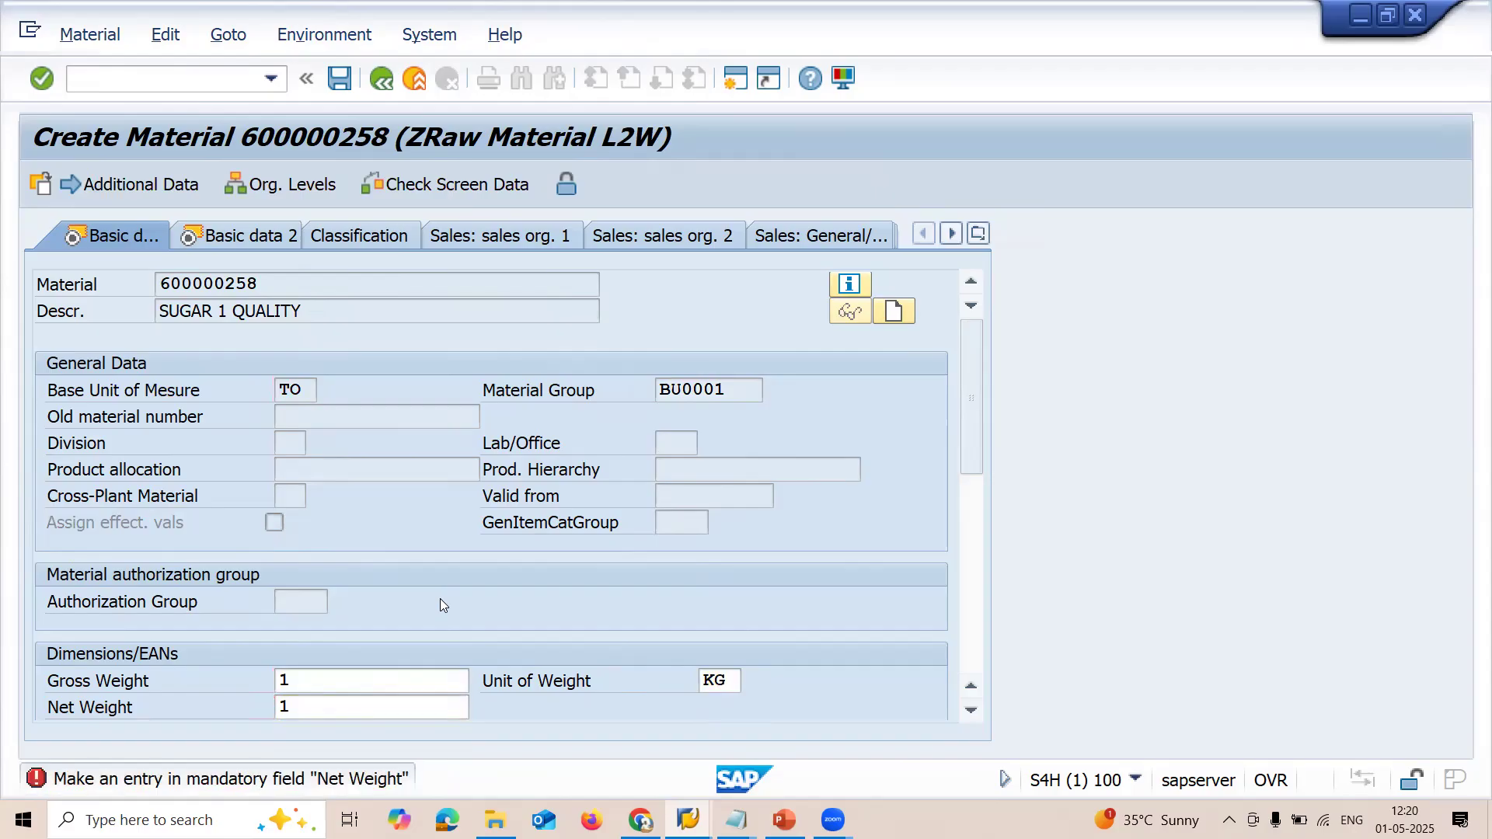
key("Return")
Step: Advance through the Purchasing, MRP 1 and remaining plant data views of the material
key("Return")
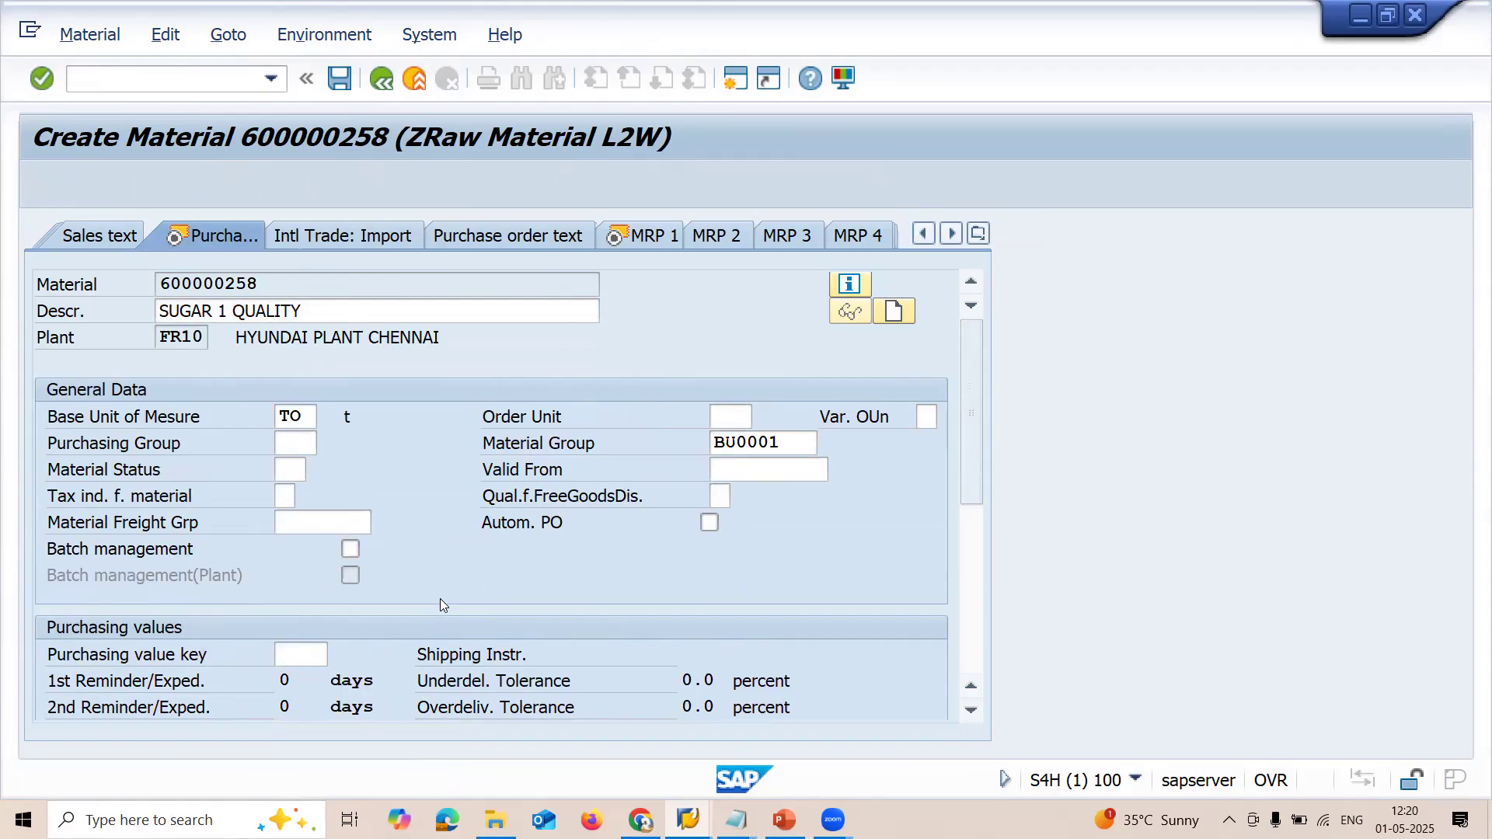
key("Return")
key("Return")
key("Return")
key("Return")
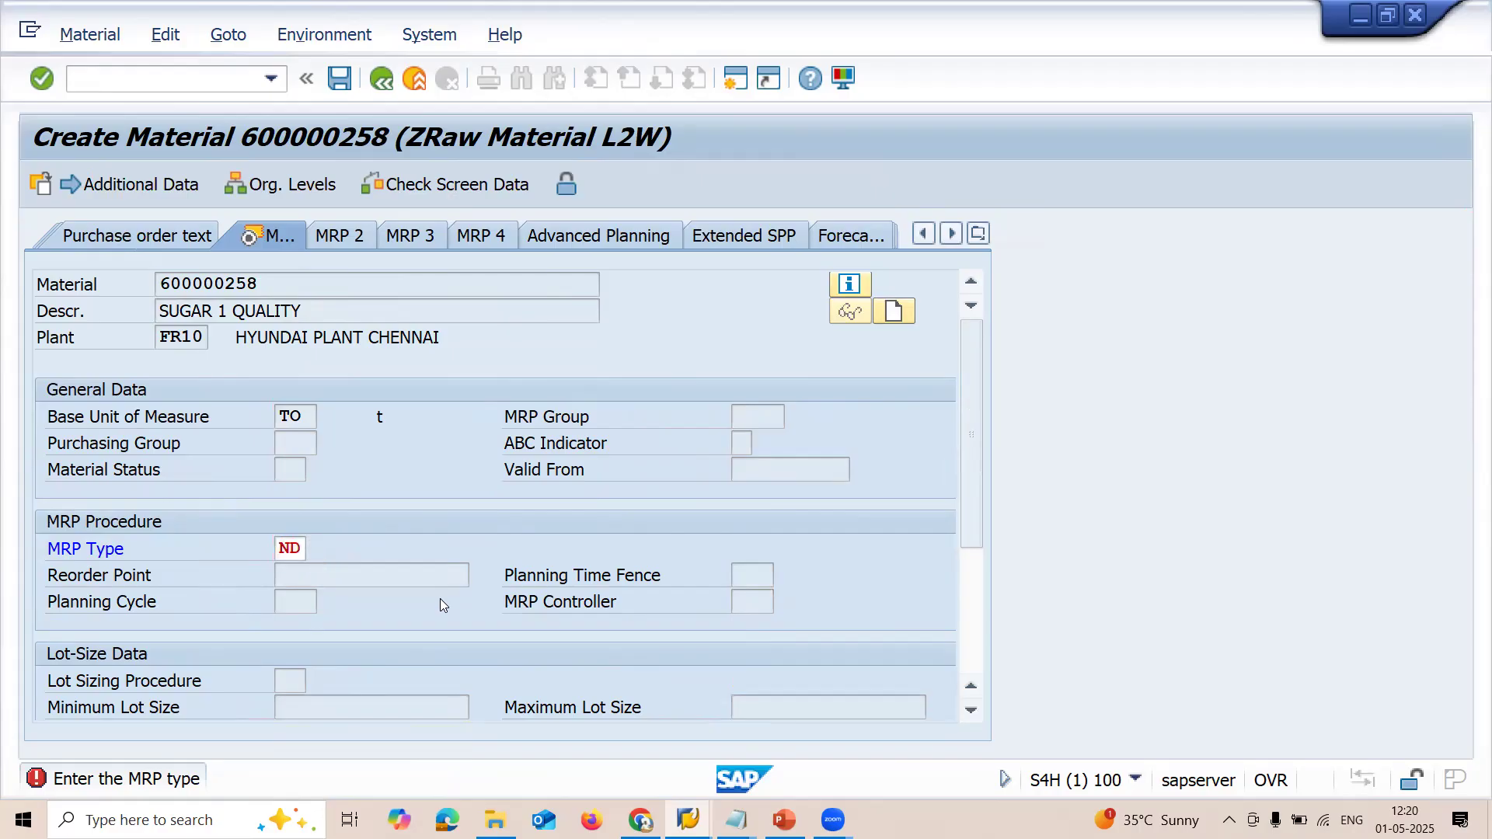
key("Return")
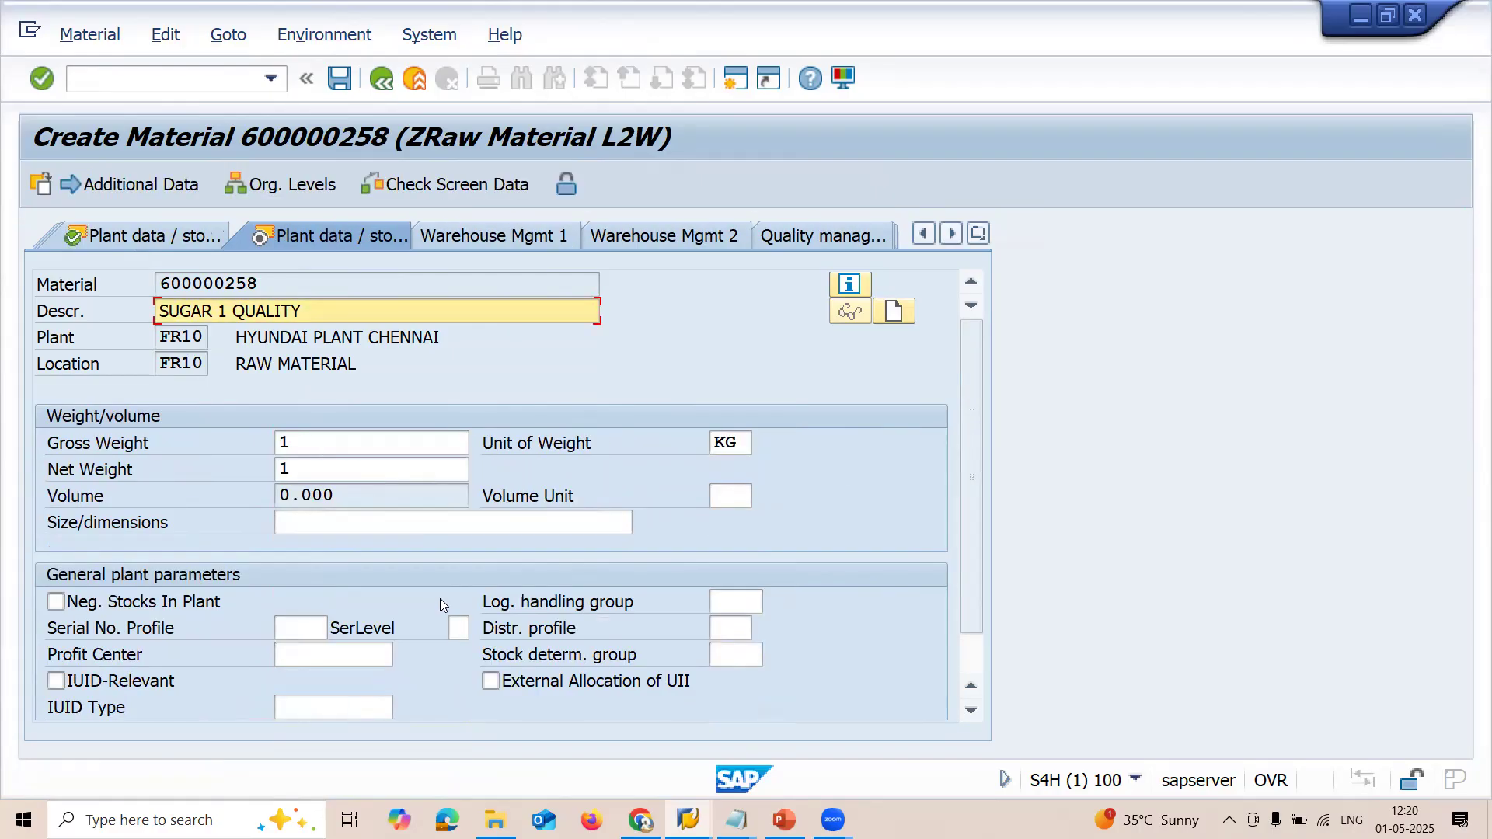
key("Return")
key("Return")
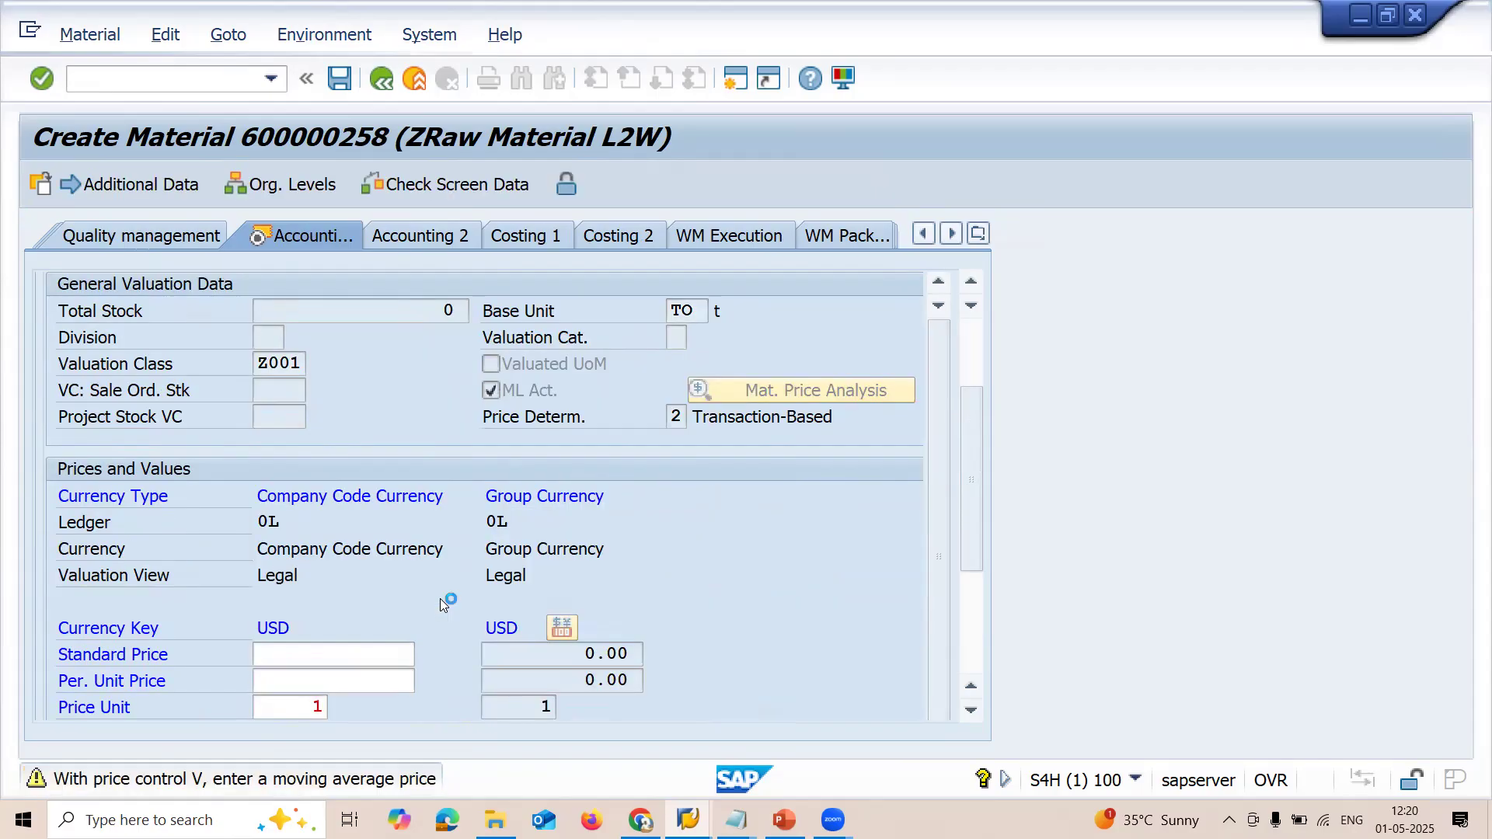
key("Return")
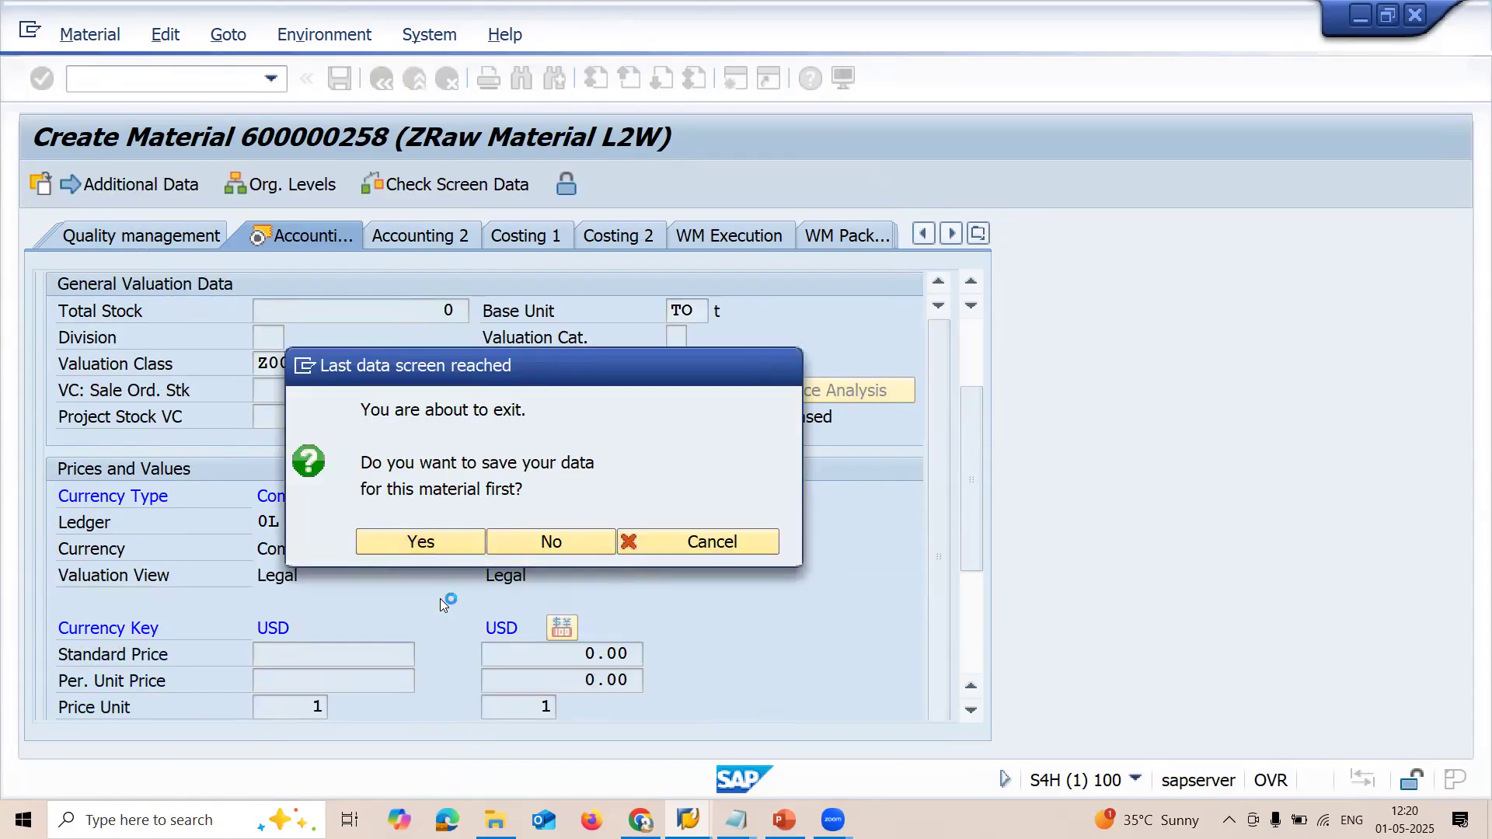
Step: Confirm saving material 600000258, then bring the MARA-LABOR Notepad note to the front
key("Return")
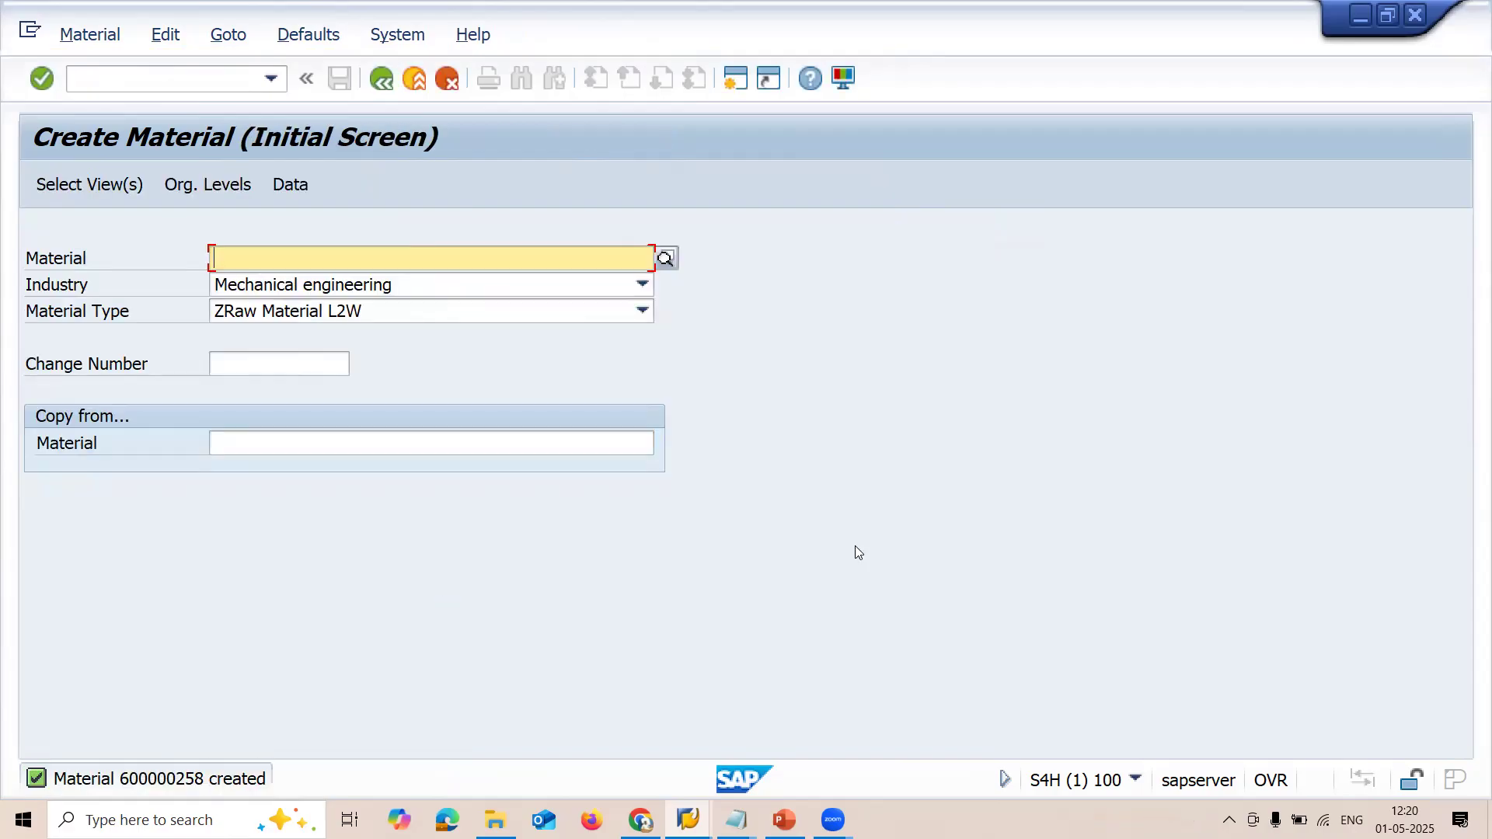
left_click(736, 820)
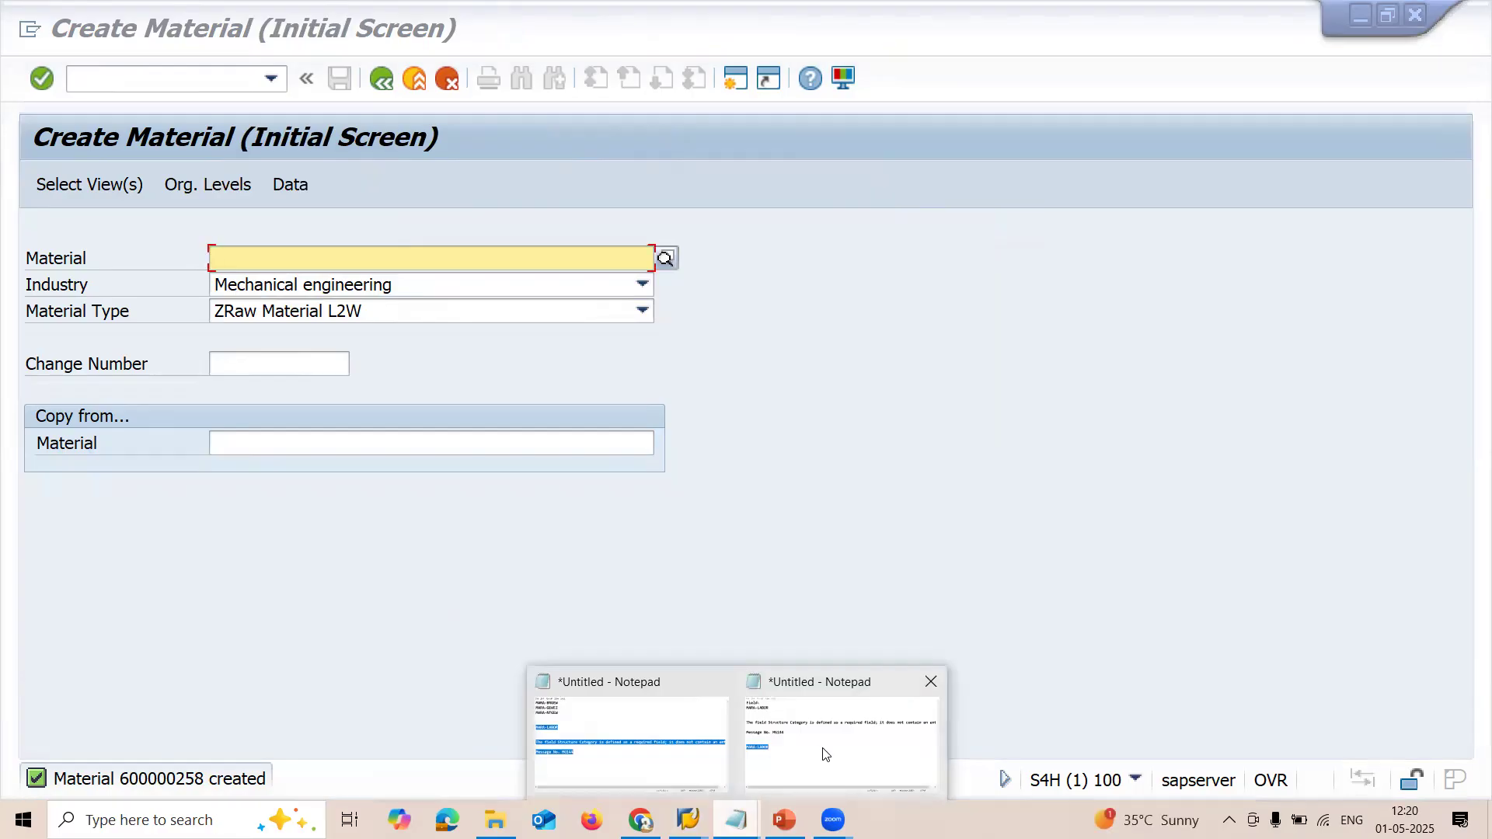
left_click(841, 743)
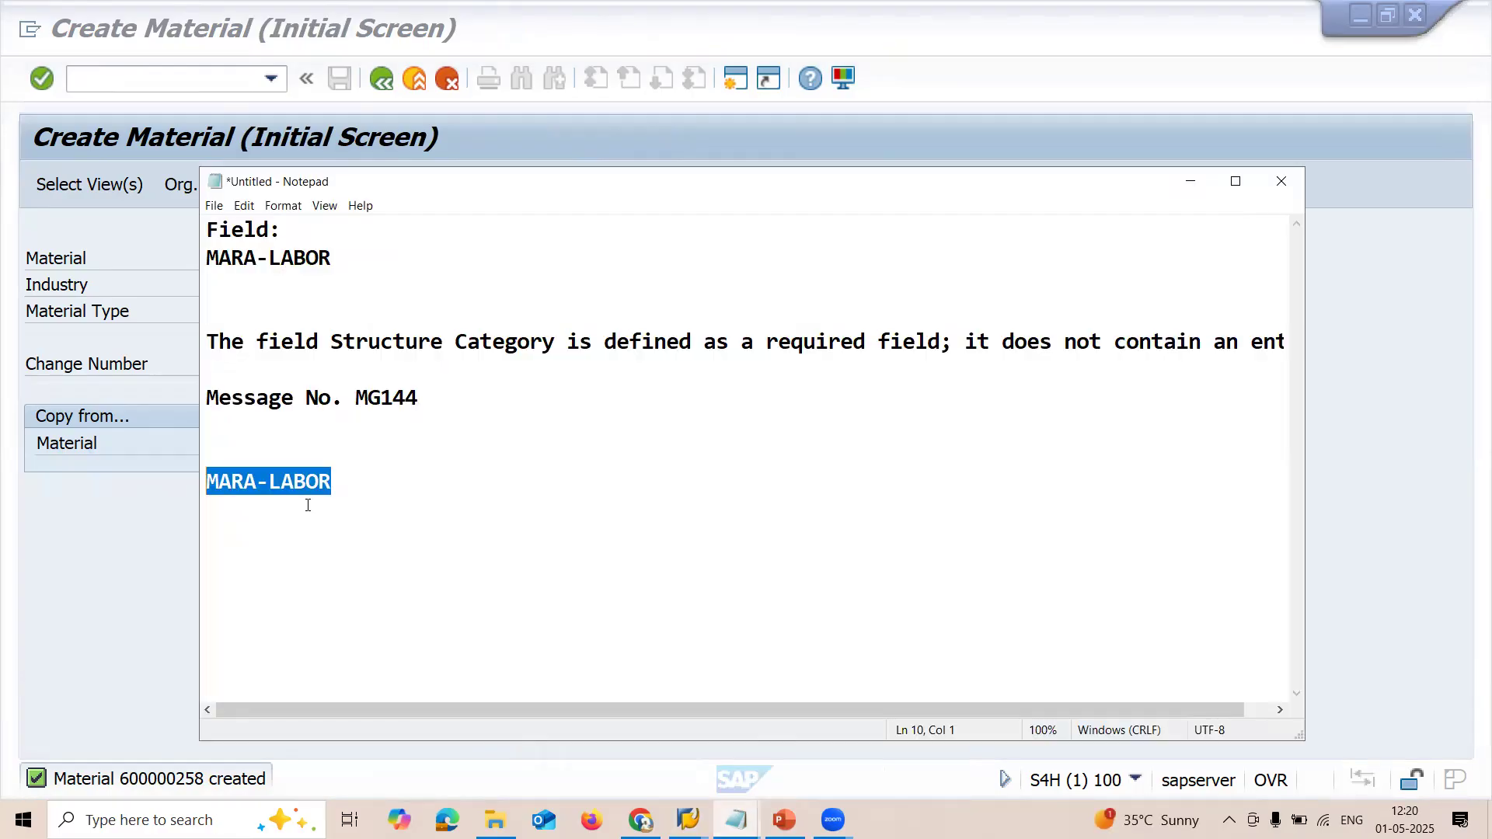